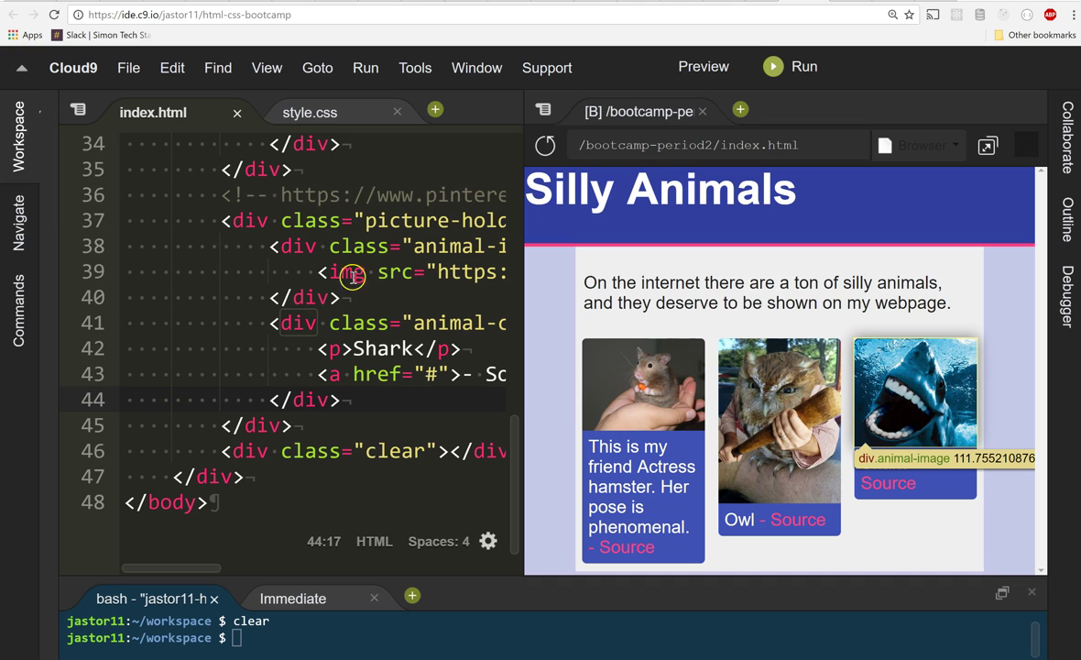
# - Review the animal card markup in index.html, then view the CodePen page with full card descriptions
pyautogui.scroll(5, 350, 373)
pyautogui.scroll(1, 350, 373)
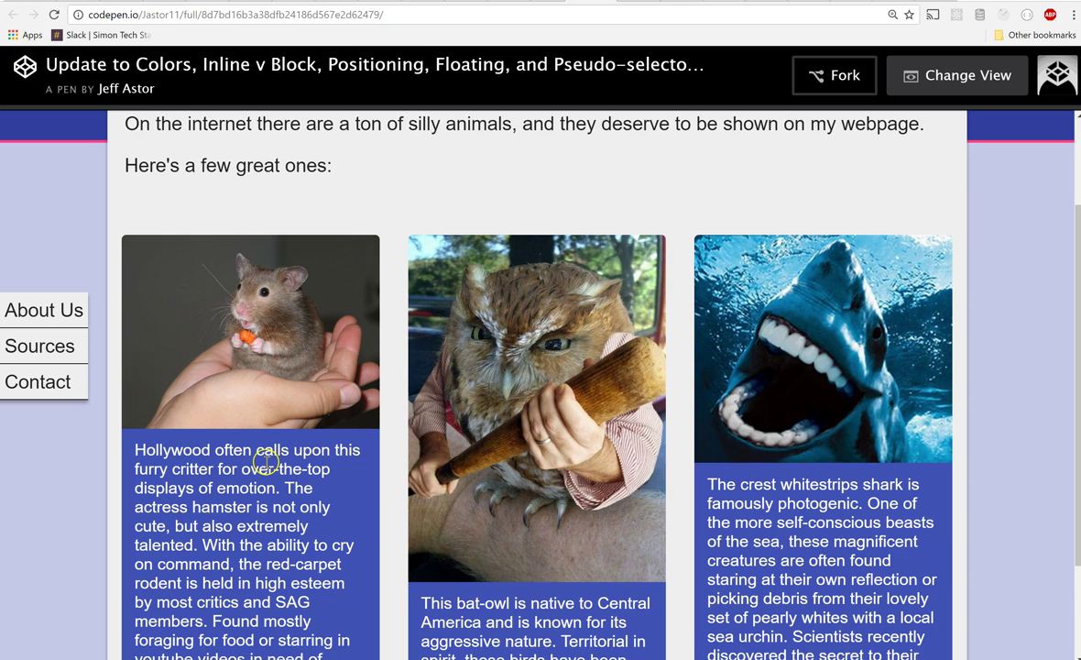
pyautogui.scroll(-1, 266, 463)
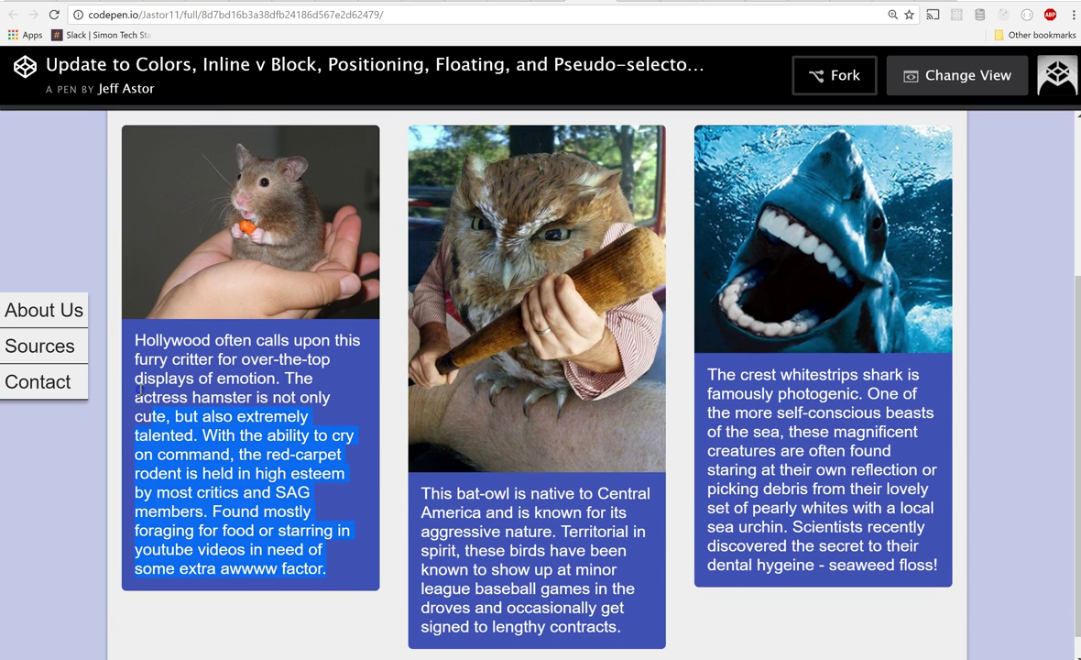
# - Copy the full hamster description from CodePen and paste it over the hamster caption
pyautogui.moveTo(163, 352); pyautogui.dragTo(132, 334)
pyautogui.hotkey('ctrl', 'Tab')
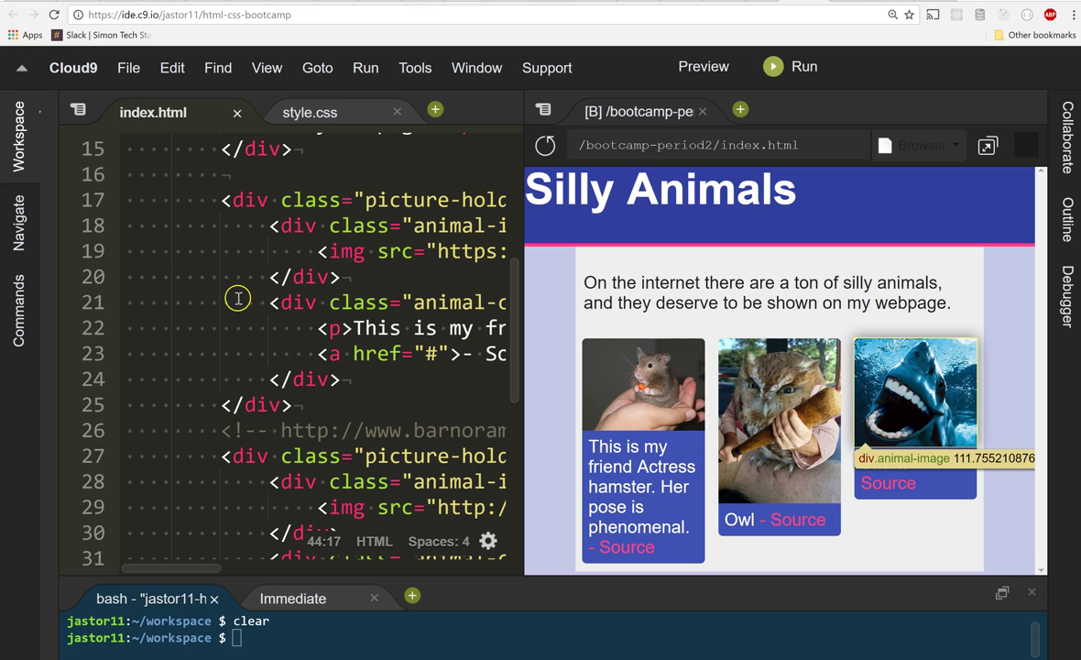
pyautogui.hscroll(2, 302, 319)
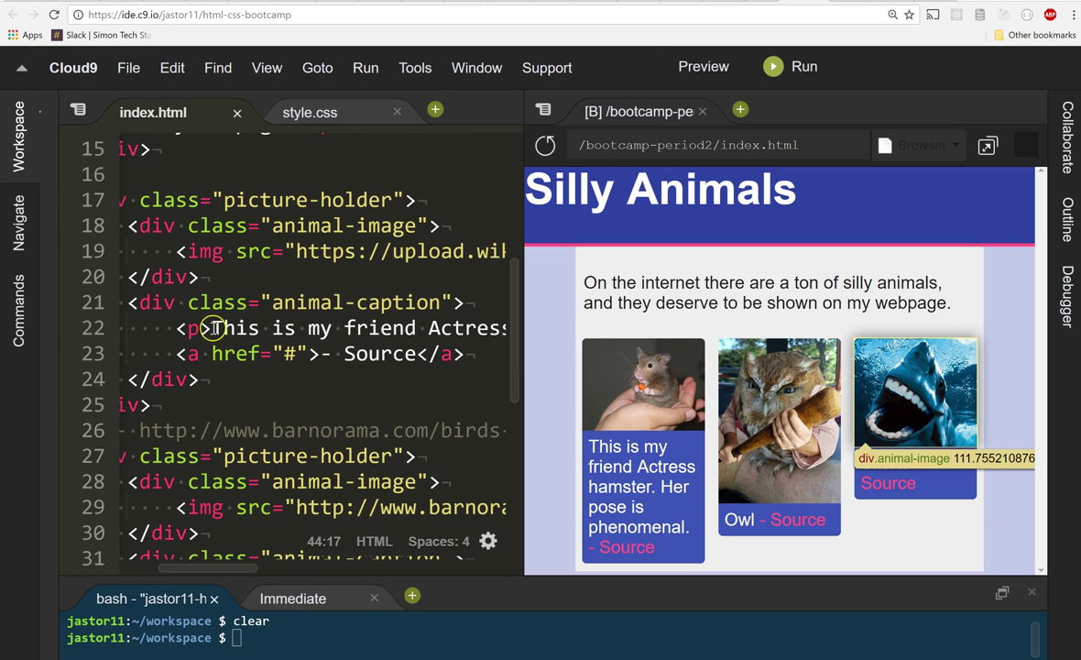
pyautogui.click(213, 327)
pyautogui.hscroll(10, 215, 328)
pyautogui.hscroll(-3, 214, 328)
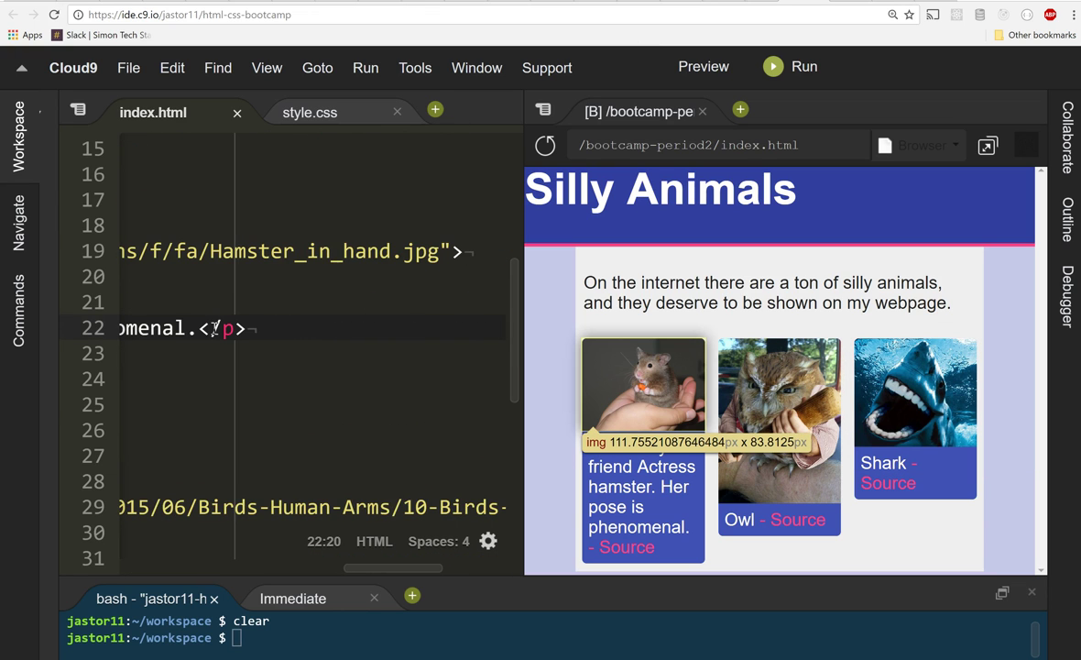
pyautogui.keyDown('shift'); pyautogui.click(197, 328); pyautogui.keyUp('shift')
pyautogui.hotkey('ctrl', 'v')
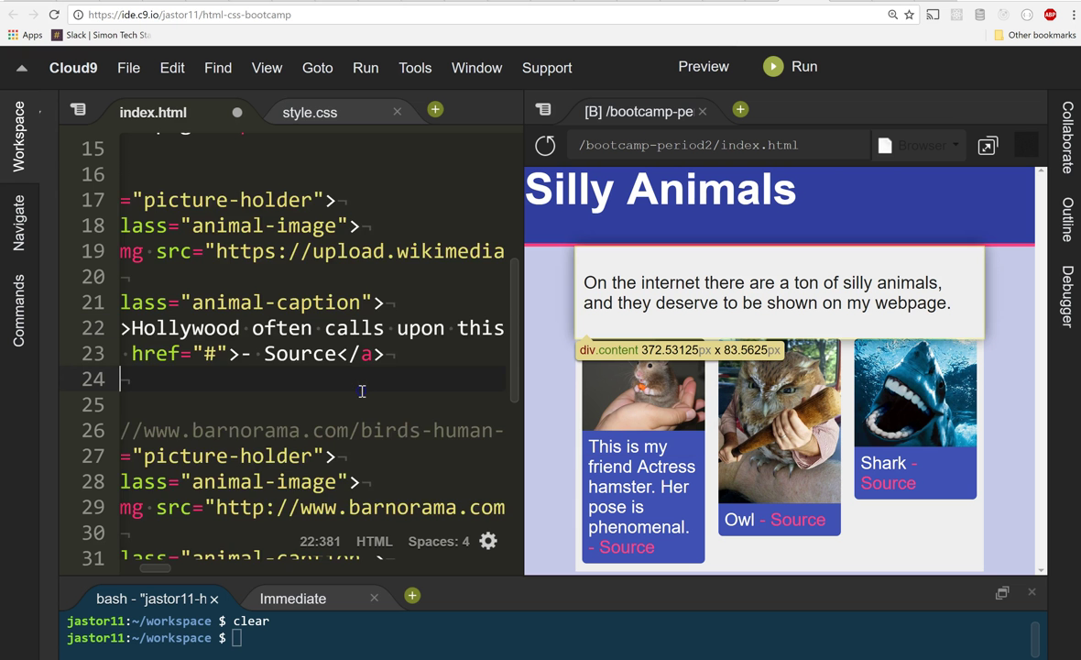
# - Replace the Owl caption on line 32 with the full bat-owl description
pyautogui.press('Down')
pyautogui.press('Down')
pyautogui.scroll(-2, 362, 391)
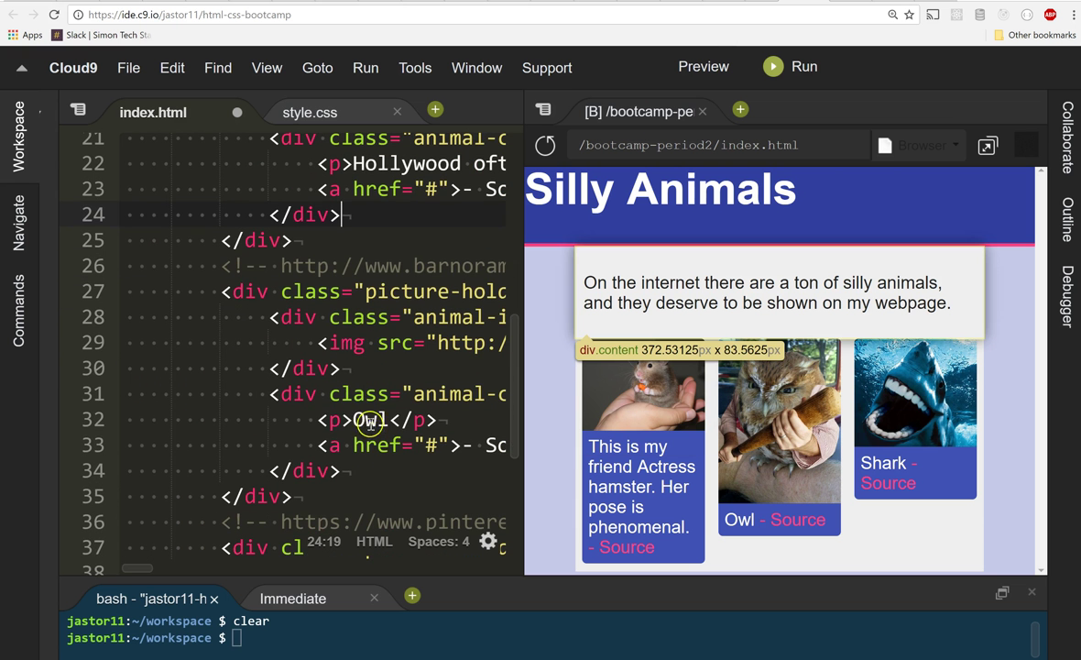
pyautogui.doubleClick(366, 420)
pyautogui.hotkey('ctrl', 'v')
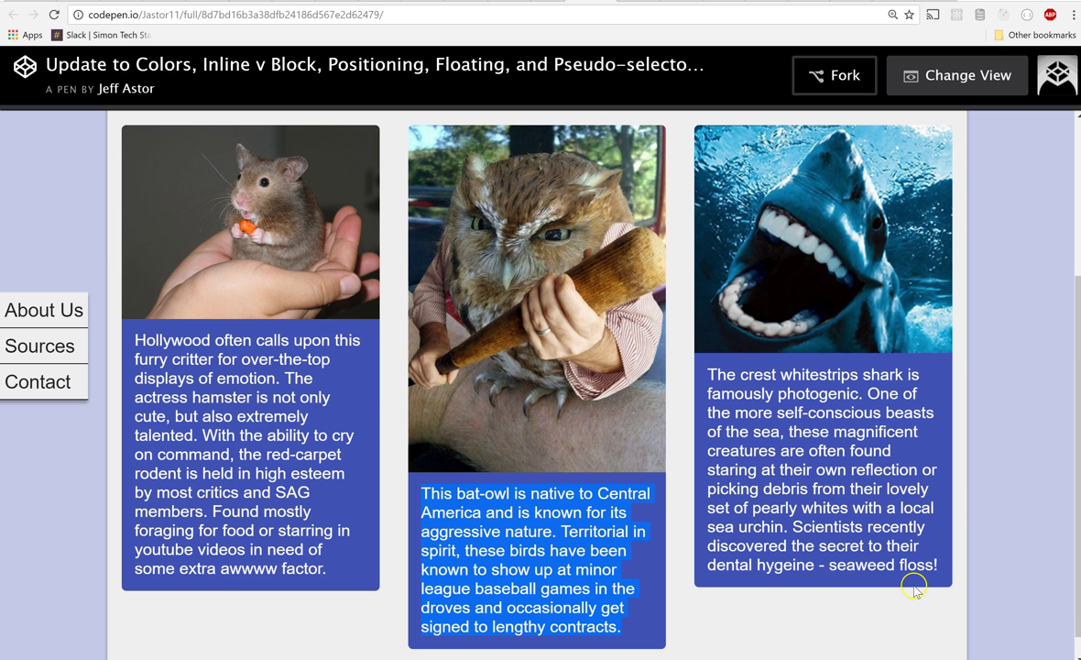
# - Copy the shark description from CodePen, paste it over 'Shark' on line 42, and save index.html
pyautogui.moveTo(939, 570); pyautogui.dragTo(733, 434)
pyautogui.click(769, 430)
pyautogui.hotkey('alt', 'Tab')
pyautogui.hscroll(-10, 261, 372)
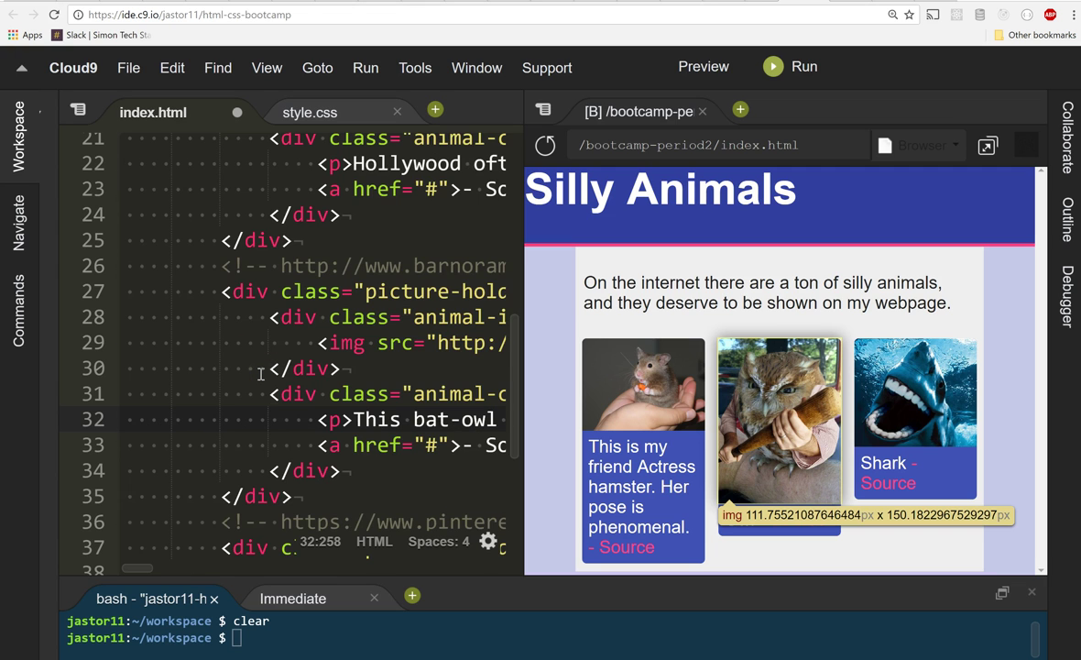
pyautogui.scroll(-5, 260, 373)
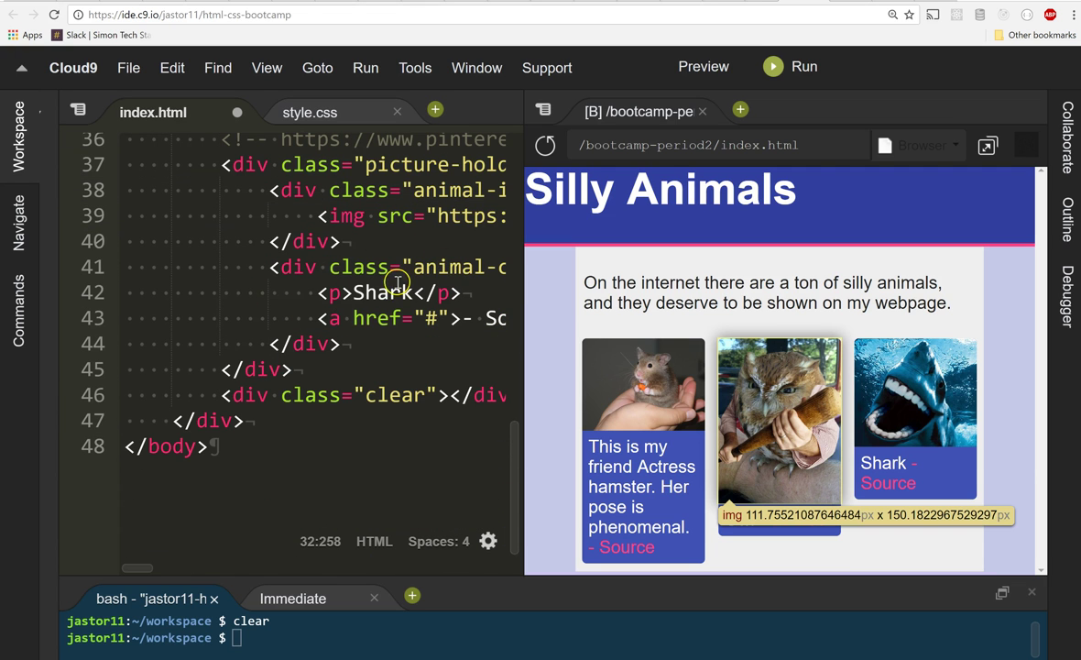
pyautogui.click(378, 293)
pyautogui.doubleClick(379, 293)
pyautogui.hotkey('ctrl', 'v')
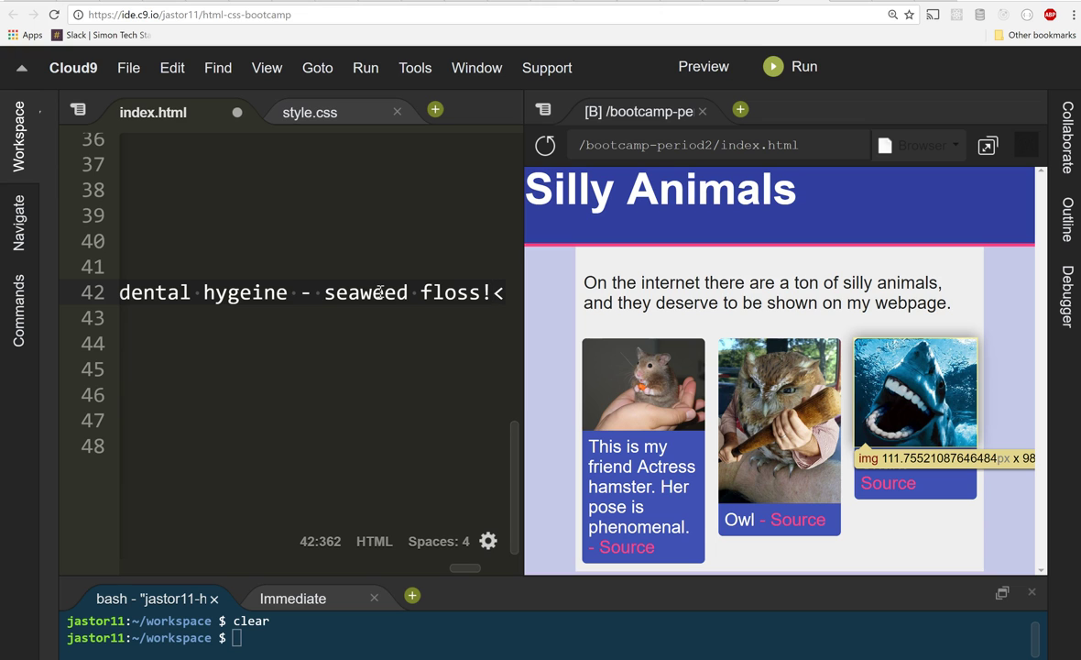
pyautogui.hotkey('ctrl', 's')
# - Reload the Cloud9 preview to show the new hamster, owl and shark descriptions
pyautogui.hscroll(-10, 410, 378)
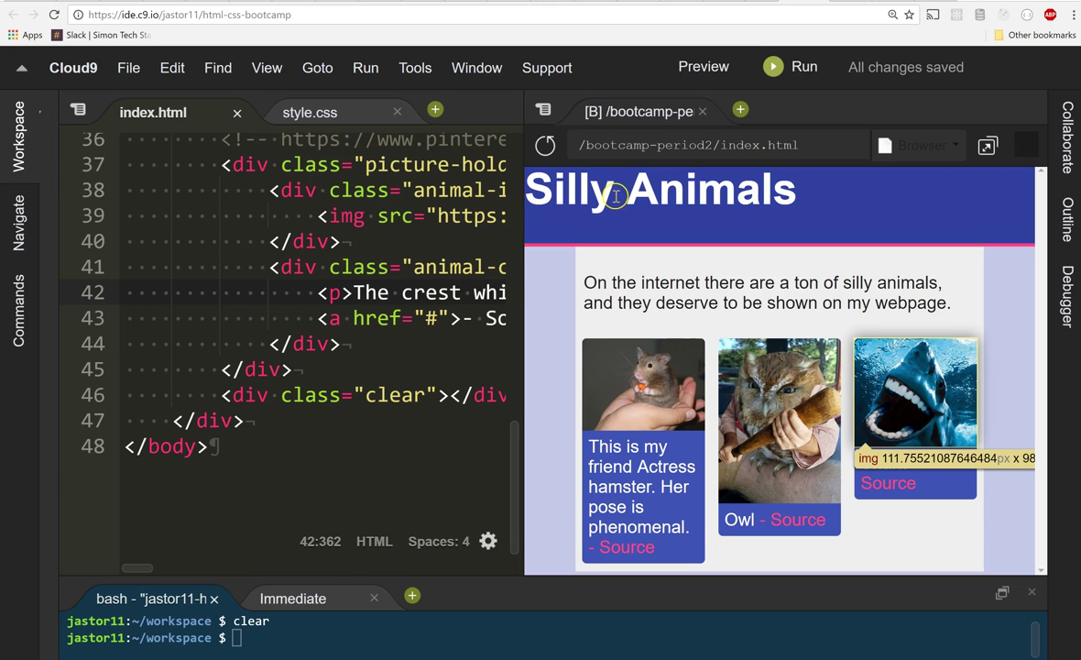
pyautogui.click(547, 146)
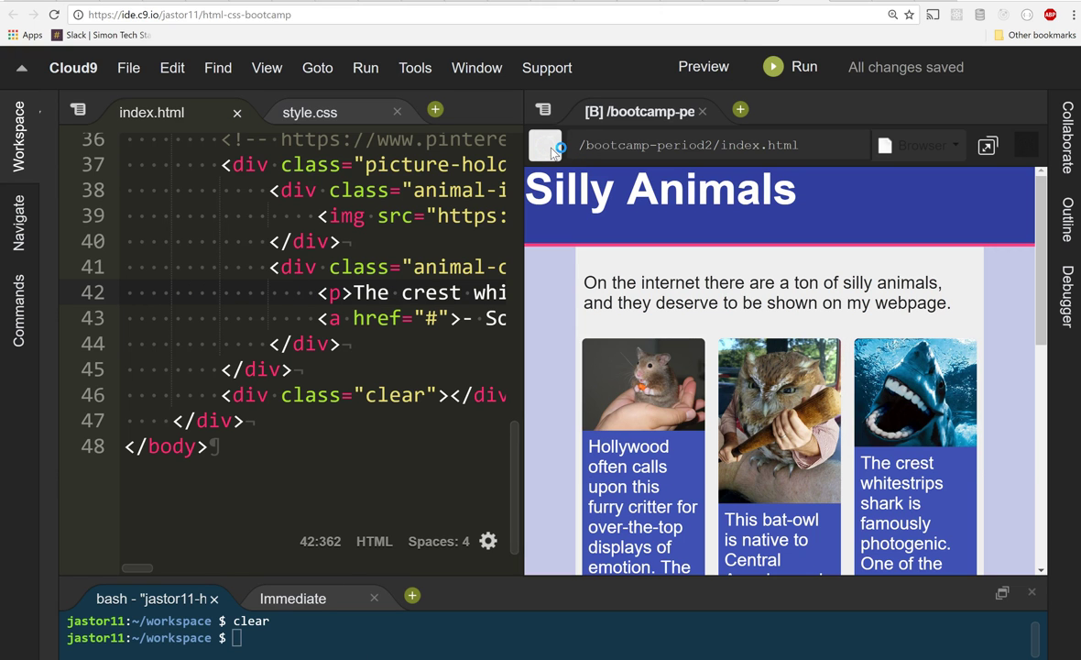
pyautogui.scroll(-5, 795, 415)
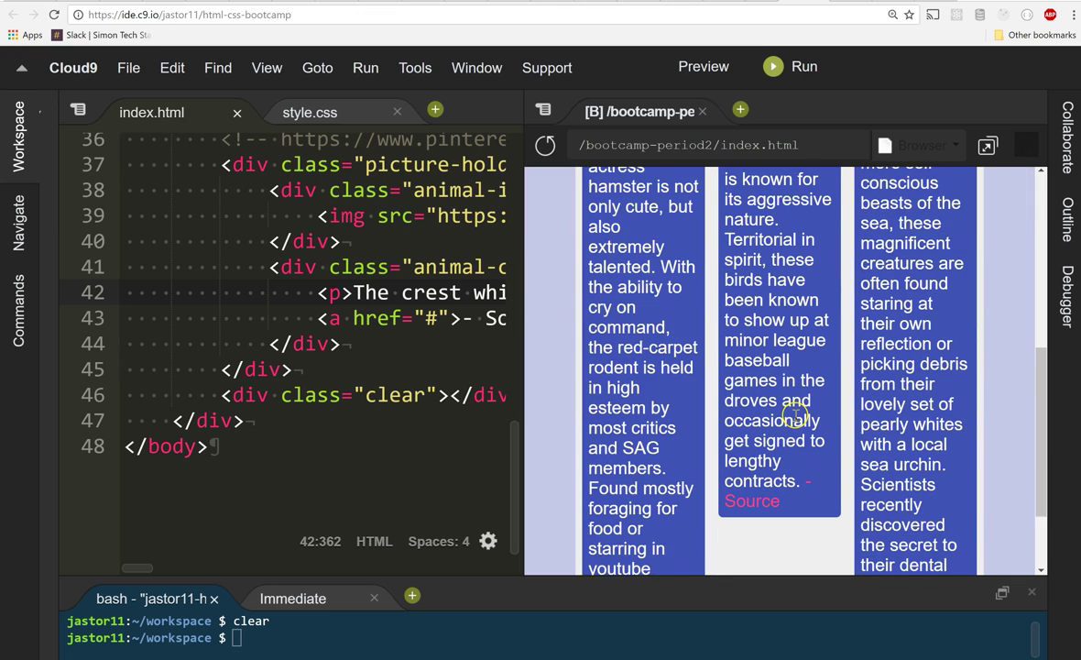
pyautogui.scroll(-2, 796, 415)
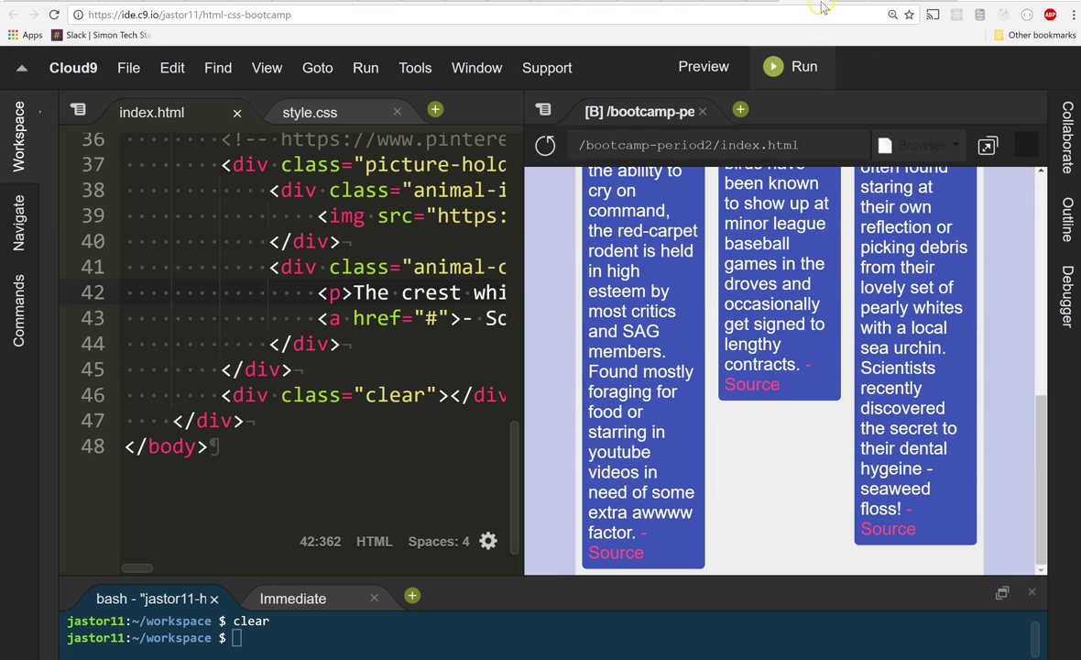
# - Pop the preview out into its own browser tab and reload it to check the cards
pyautogui.click(987, 146)
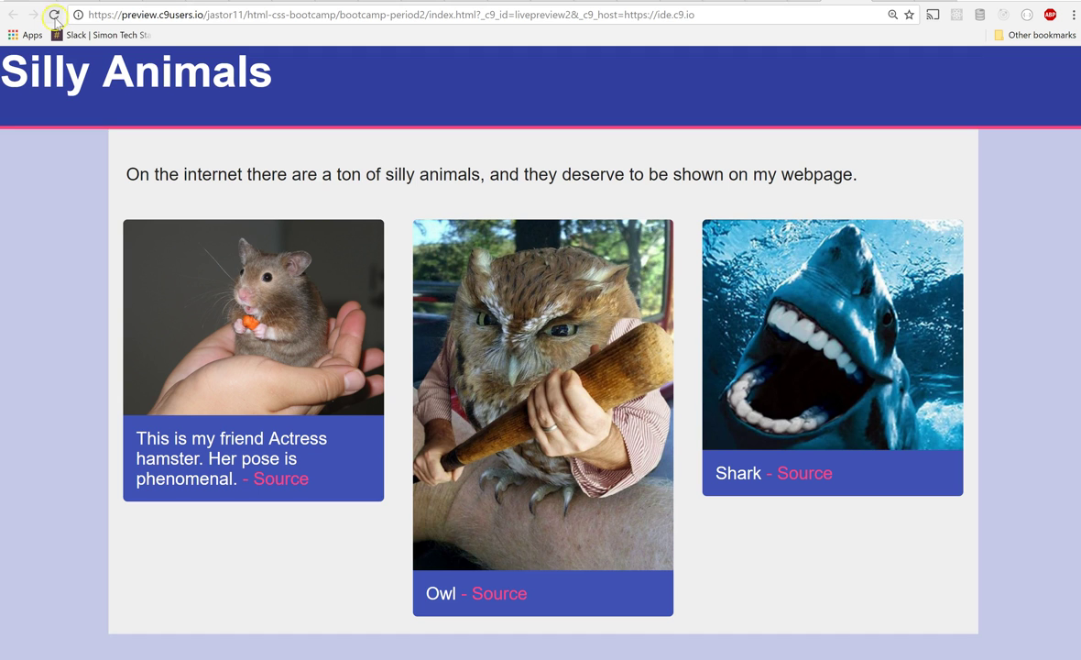
pyautogui.click(55, 16)
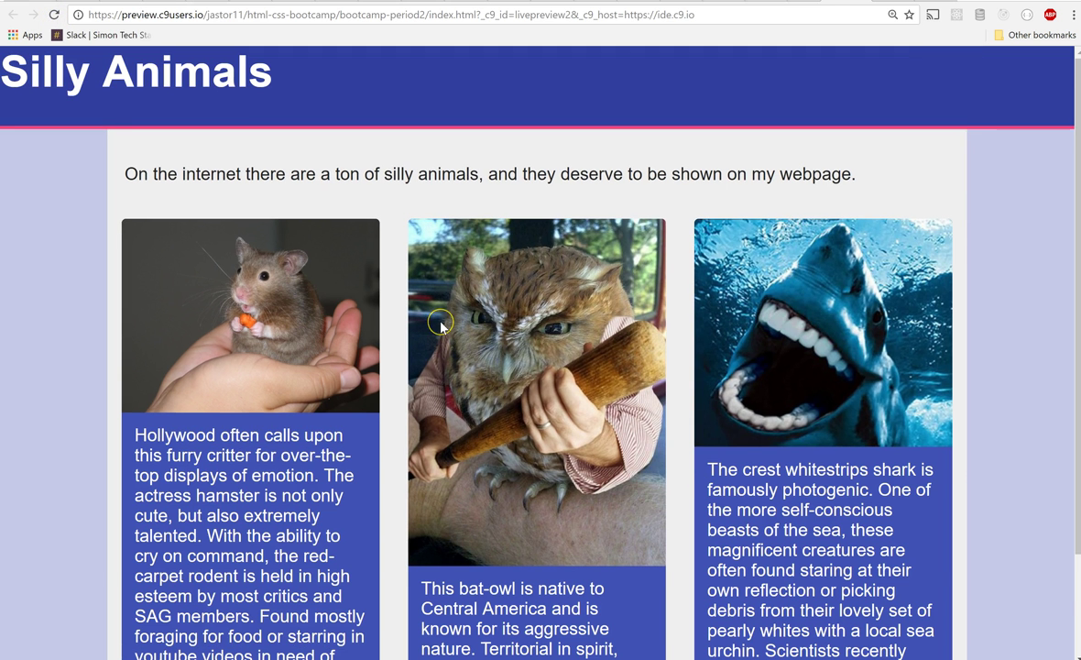
pyautogui.scroll(-2, 421, 311)
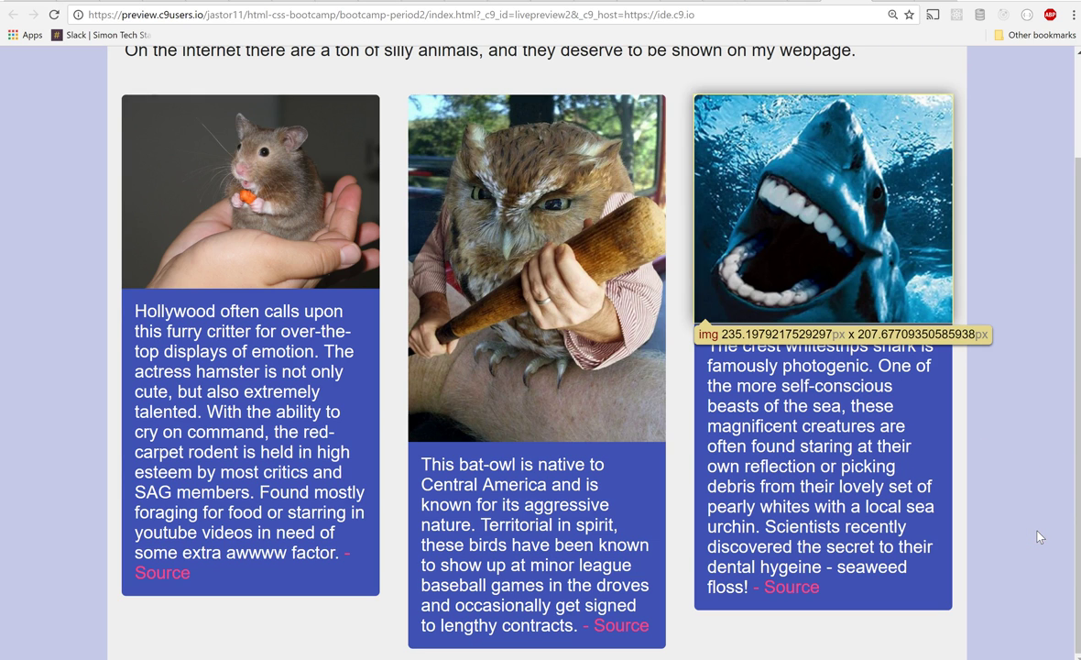
pyautogui.scroll(2, 1040, 537)
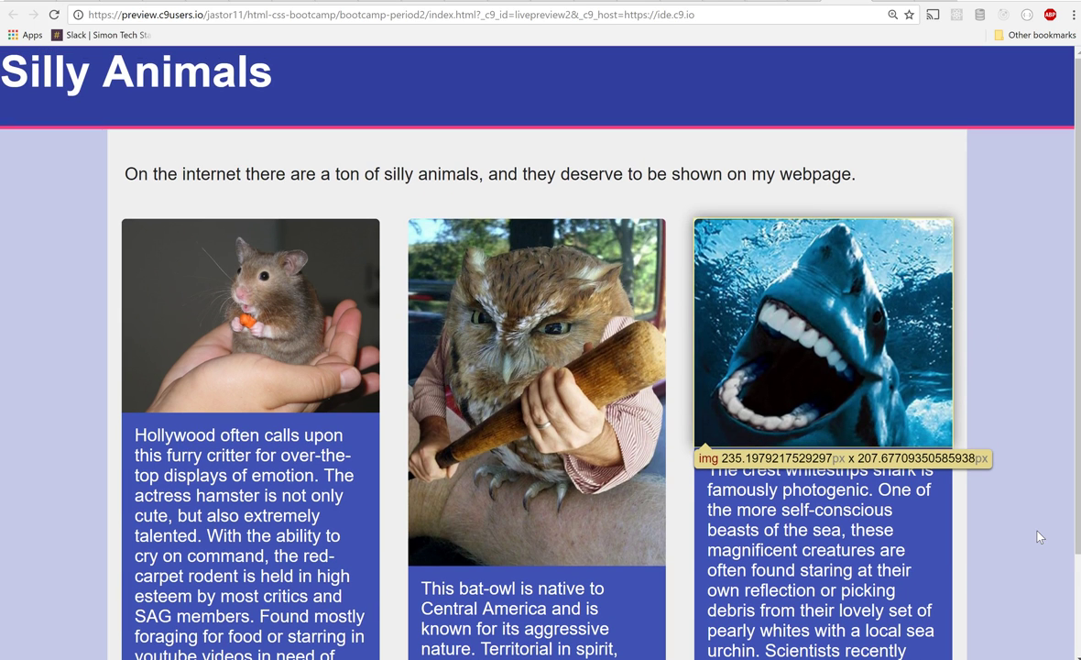
# - Bring up the CodePen reference page with the bear-logo header
pyautogui.click(838, 459)
pyautogui.click(662, 202)
pyautogui.scroll(-2, 254, 469)
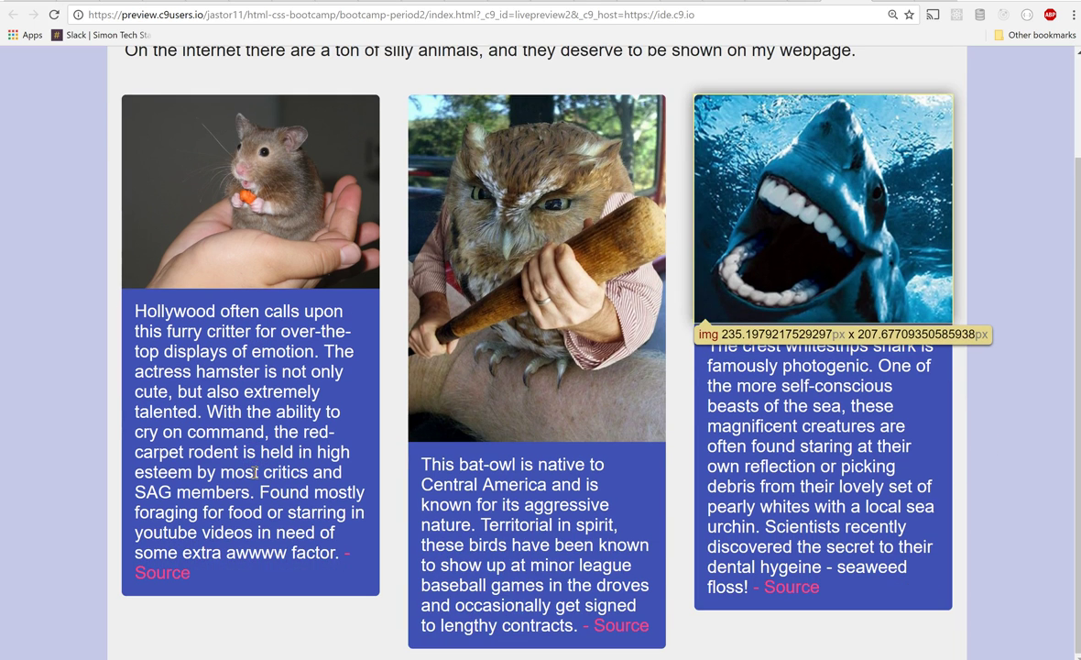
pyautogui.scroll(2, 254, 472)
pyautogui.click(183, 165)
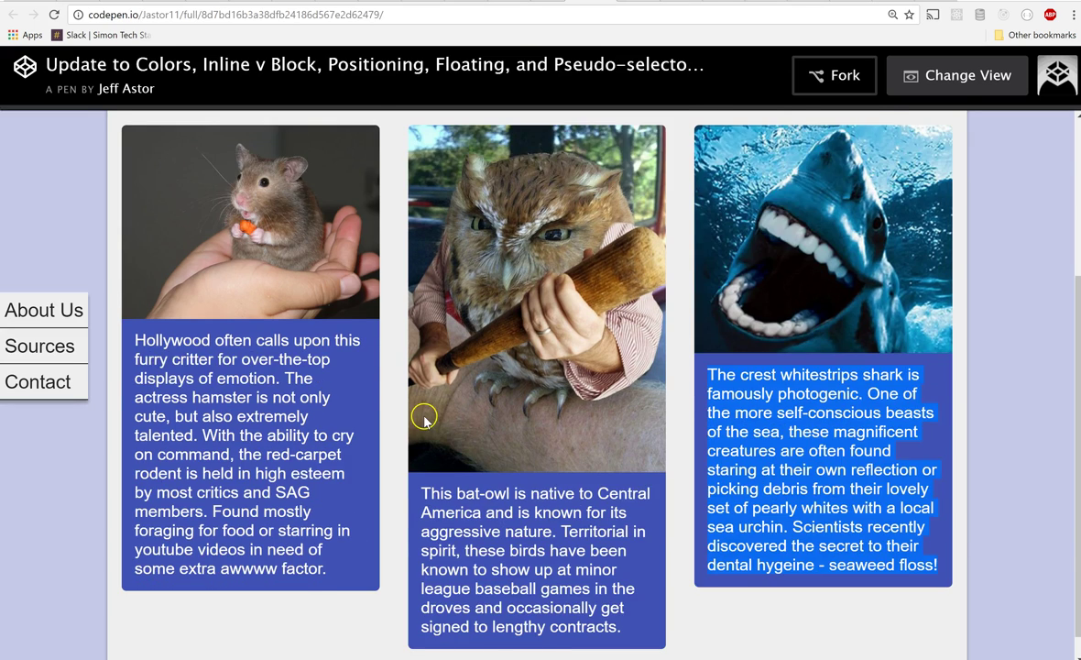
pyautogui.scroll(4, 423, 410)
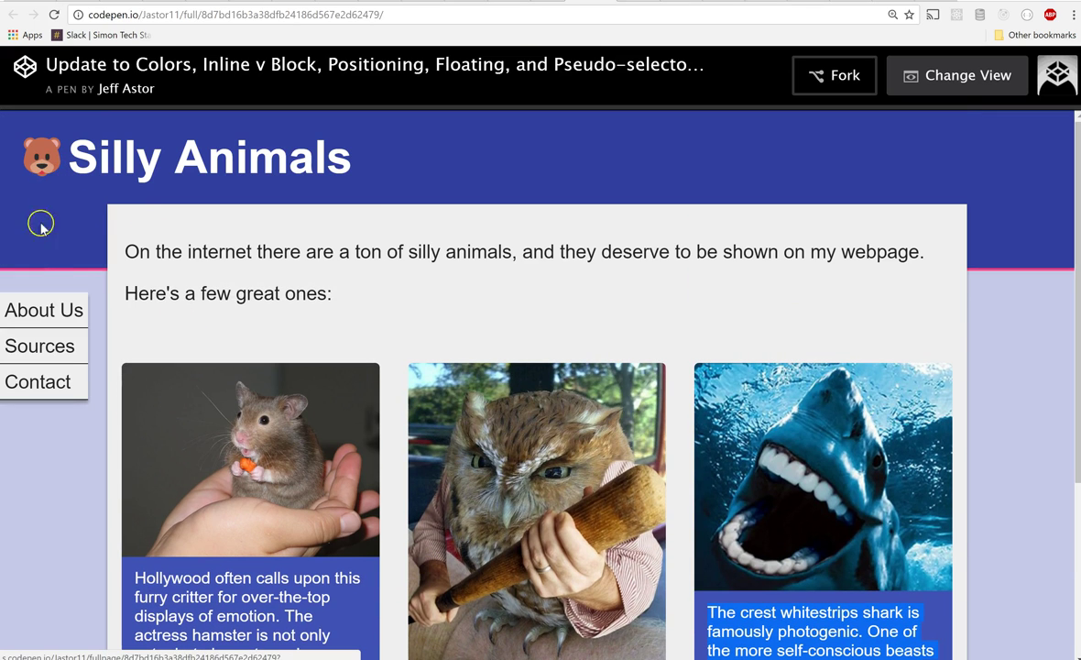
# - Inspect the CodePen page's bear-logo header and animal cards, then return to the Cloud9 editor
pyautogui.scroll(-1, 142, 494)
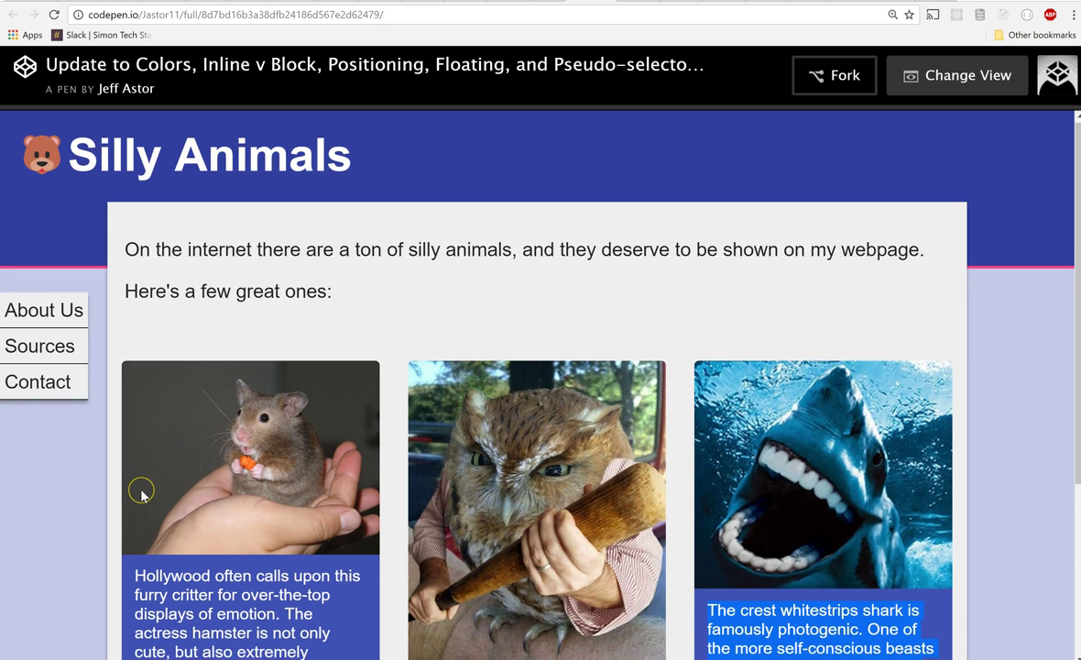
pyautogui.scroll(-3, 142, 495)
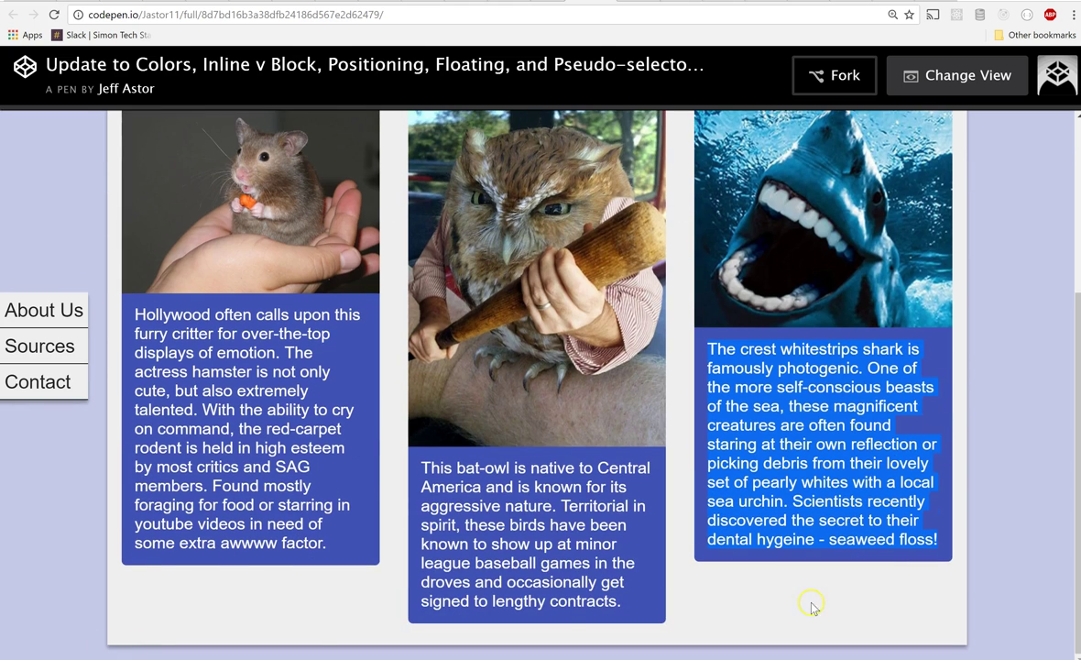
pyautogui.click(886, 564)
pyautogui.scroll(3, 886, 564)
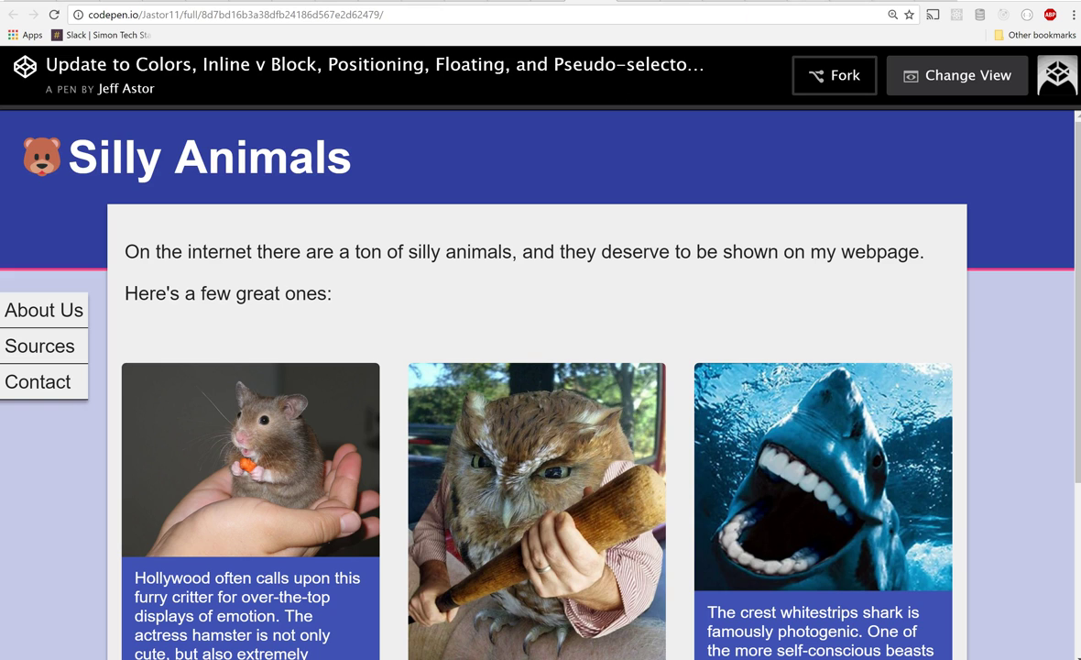
pyautogui.hotkey('ctrl', 'Tab')
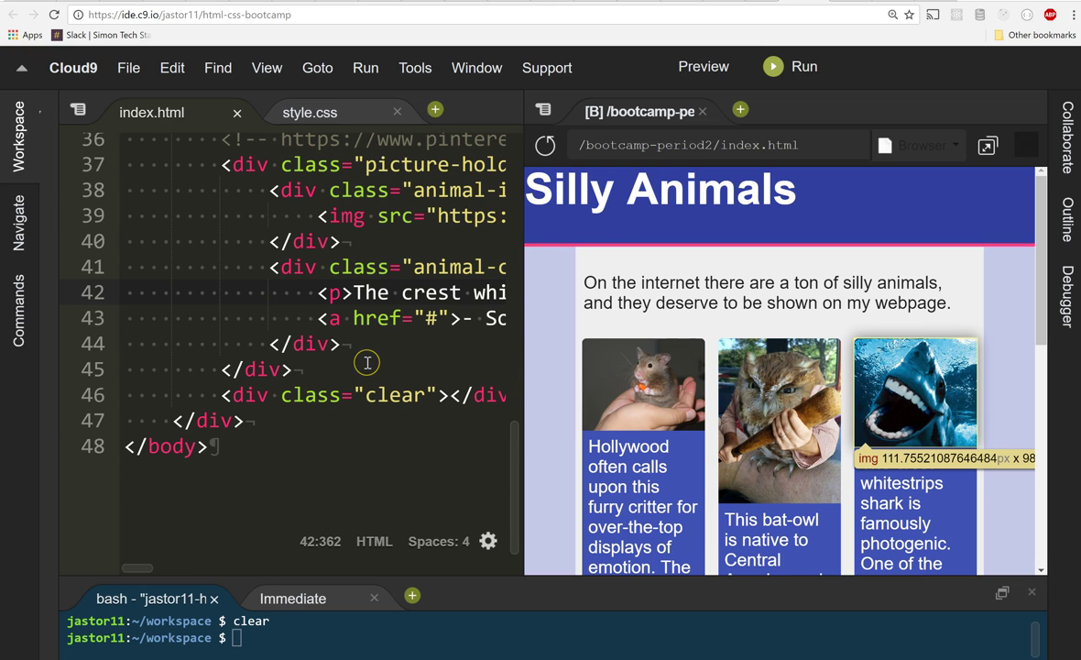
# - Bring up style.css and locate the .header rule
pyautogui.scroll(2, 338, 334)
pyautogui.click(315, 115)
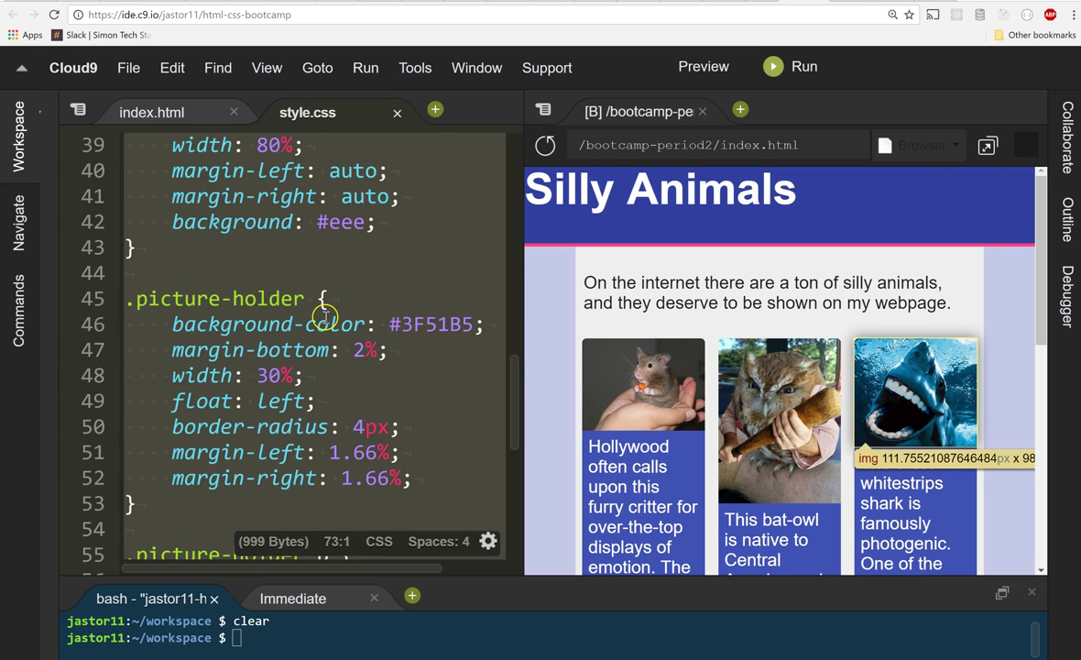
pyautogui.rightClick(320, 313)
pyautogui.scroll(1, 254, 298)
pyautogui.click(253, 298)
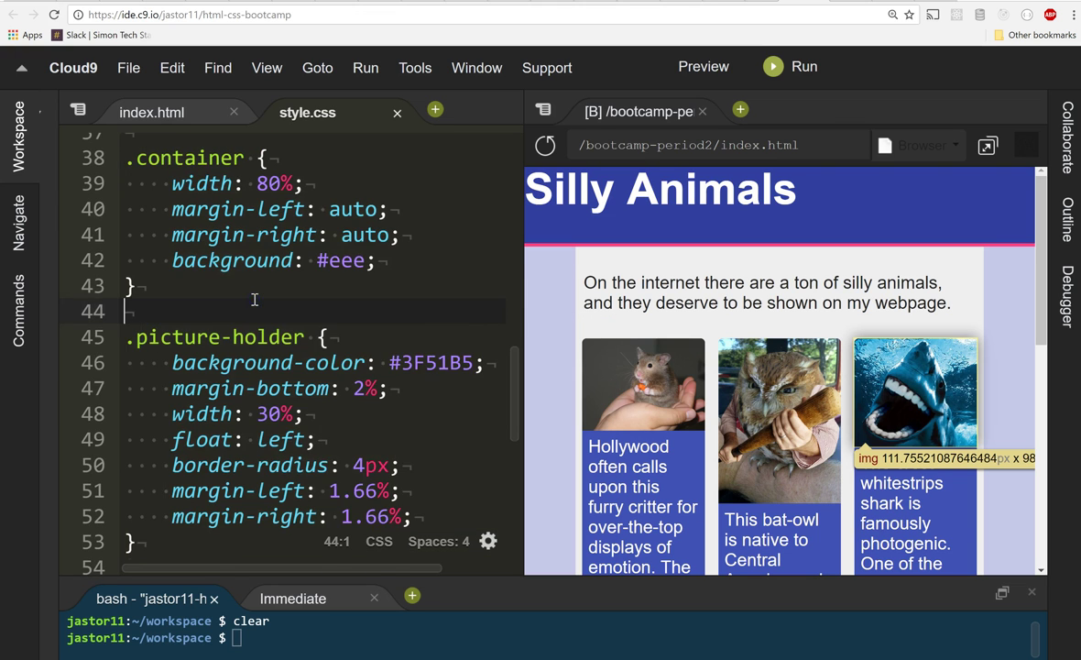
pyautogui.scroll(5, 254, 298)
pyautogui.scroll(2, 338, 312)
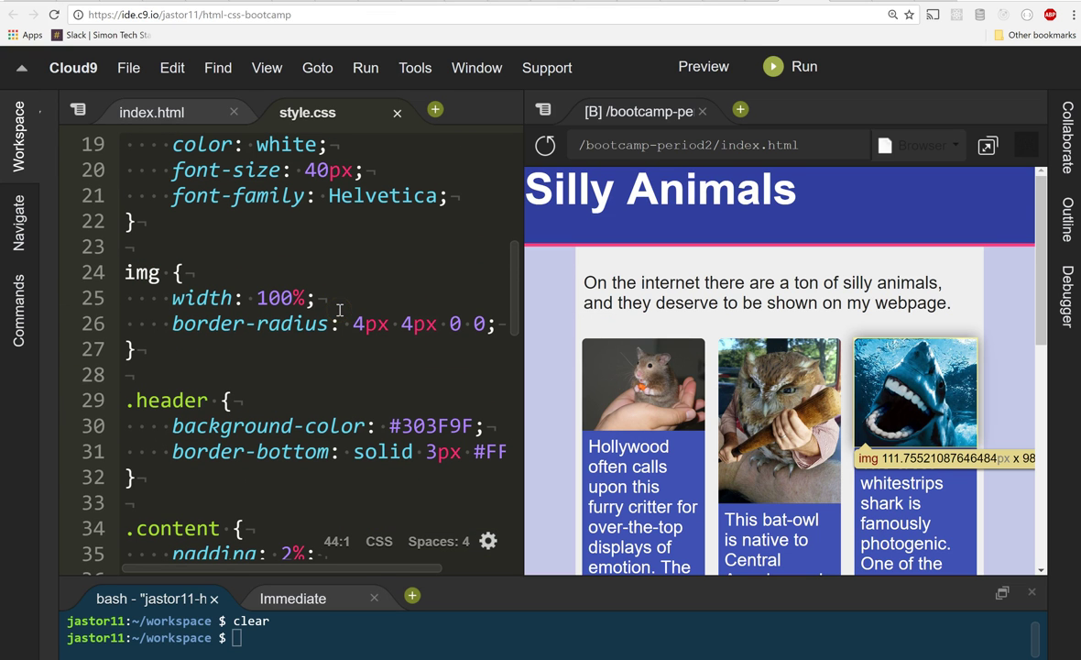
pyautogui.hscroll(2, 358, 449)
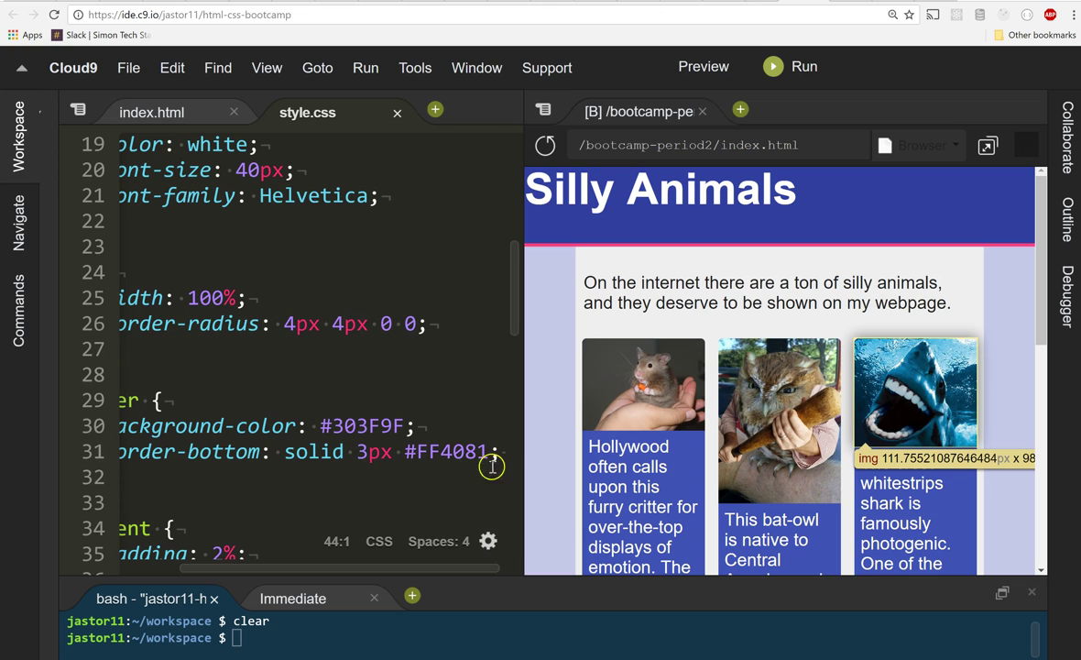
pyautogui.rightClick(441, 426)
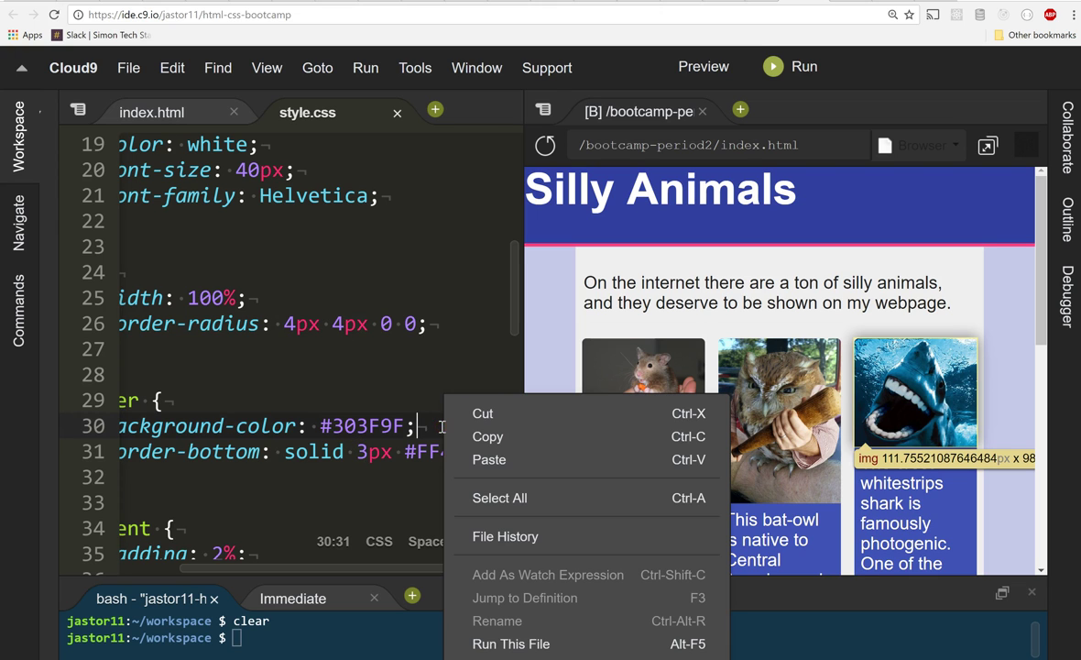
pyautogui.click(347, 395)
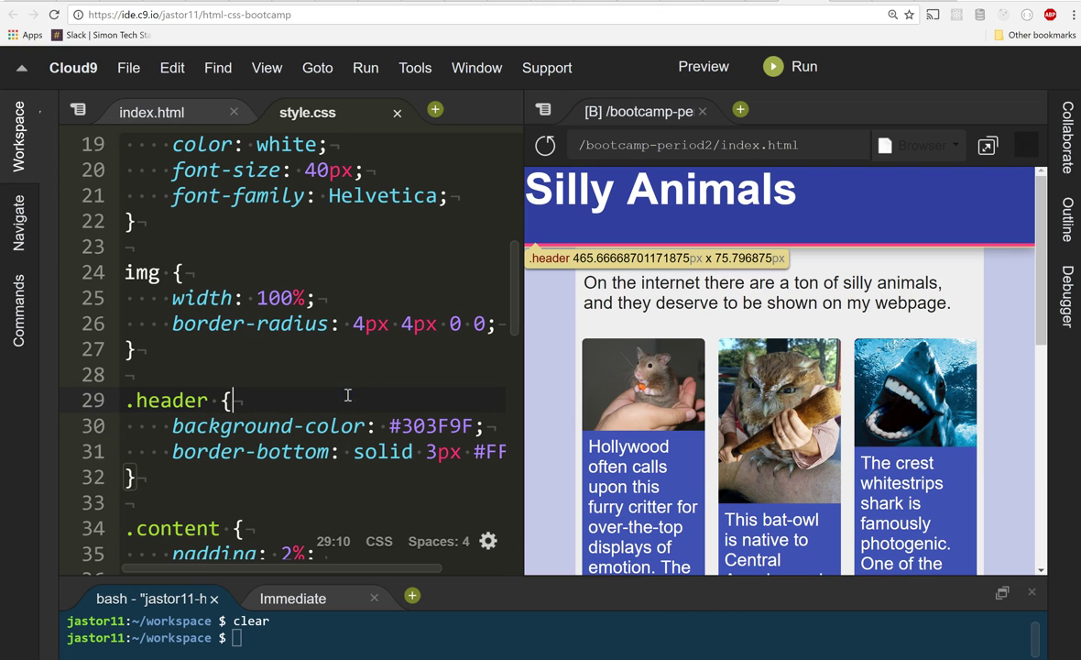
# - Add padding-left: 2% and padding-top: 2% to the .header rule
pyautogui.click(485, 425)
pyautogui.press('Return')
pyautogui.write('padding-le')
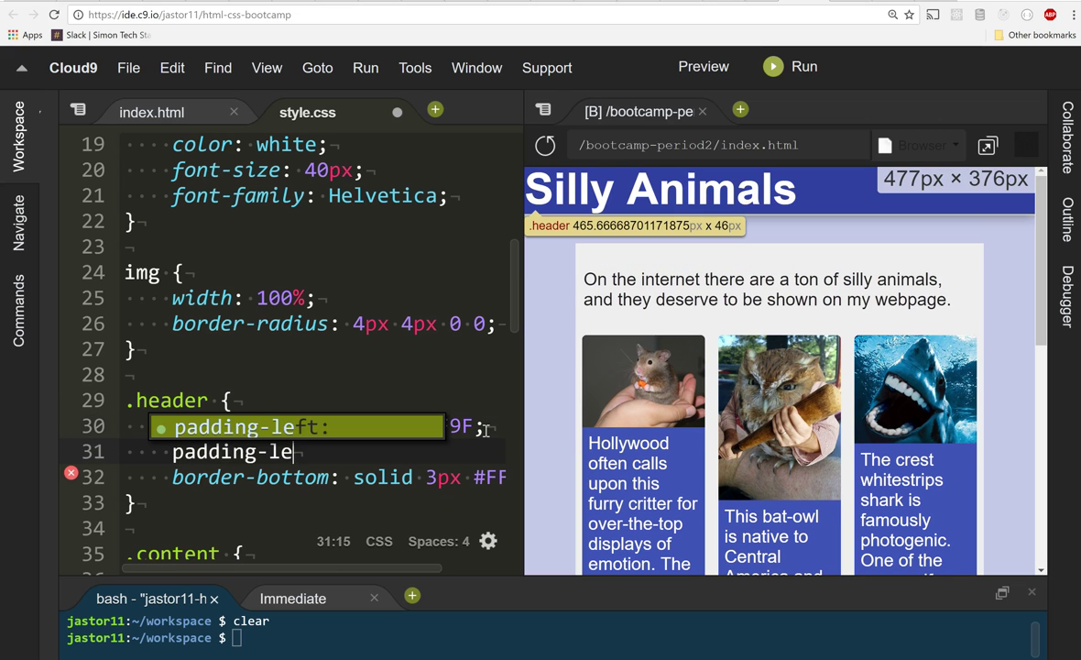
pyautogui.press('Return')
pyautogui.write('2%;')
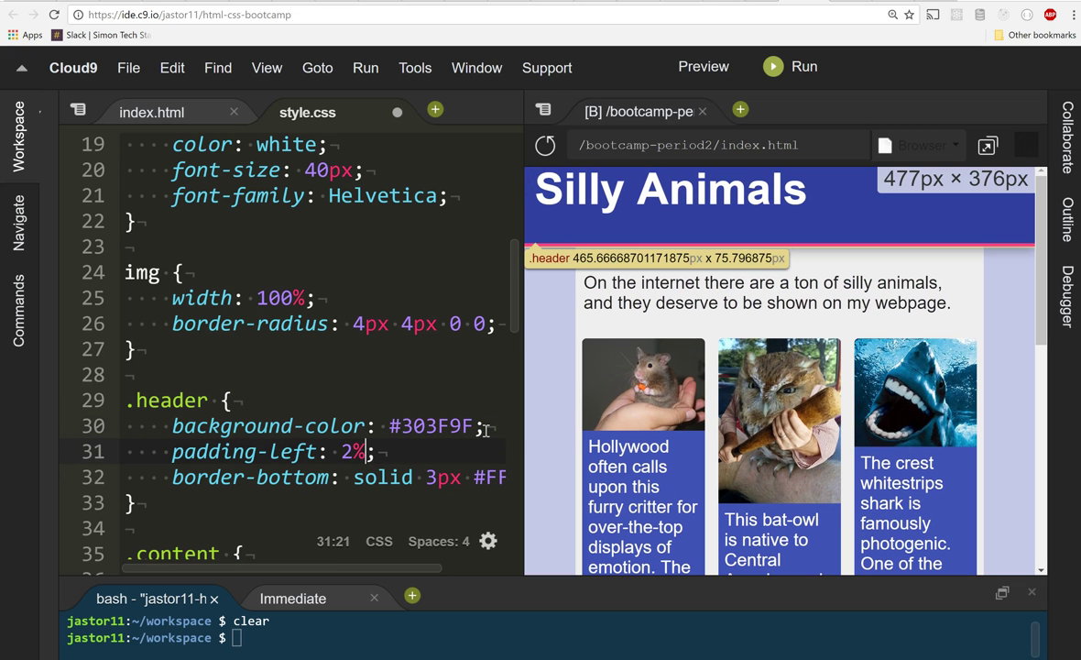
pyautogui.press('End')
pyautogui.press('Return')
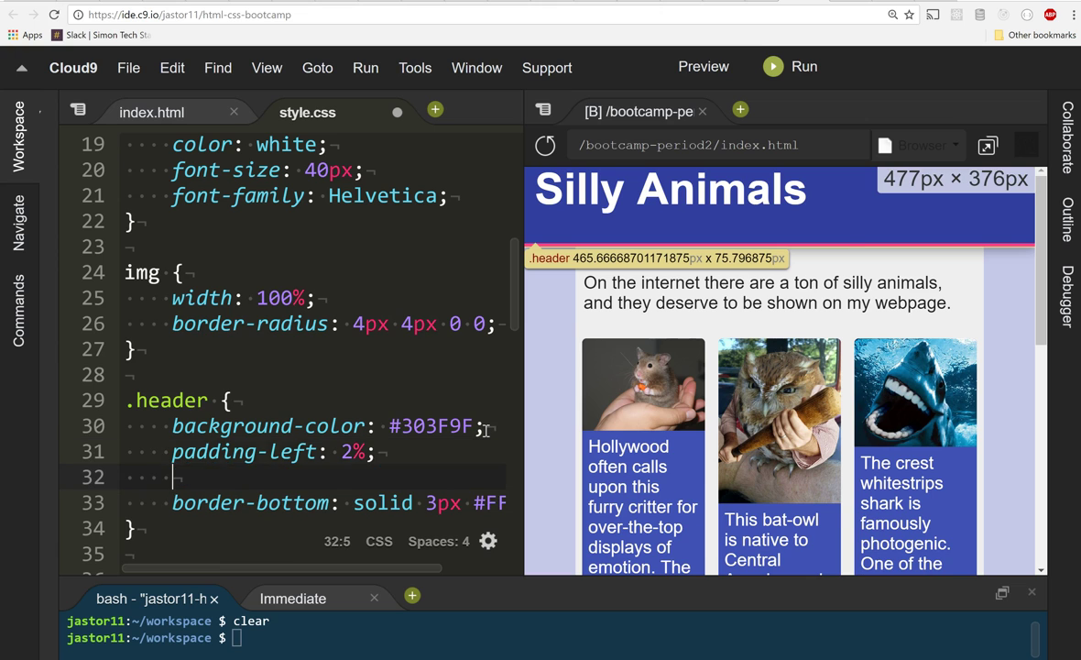
pyautogui.write('padding-t')
pyautogui.press('Return')
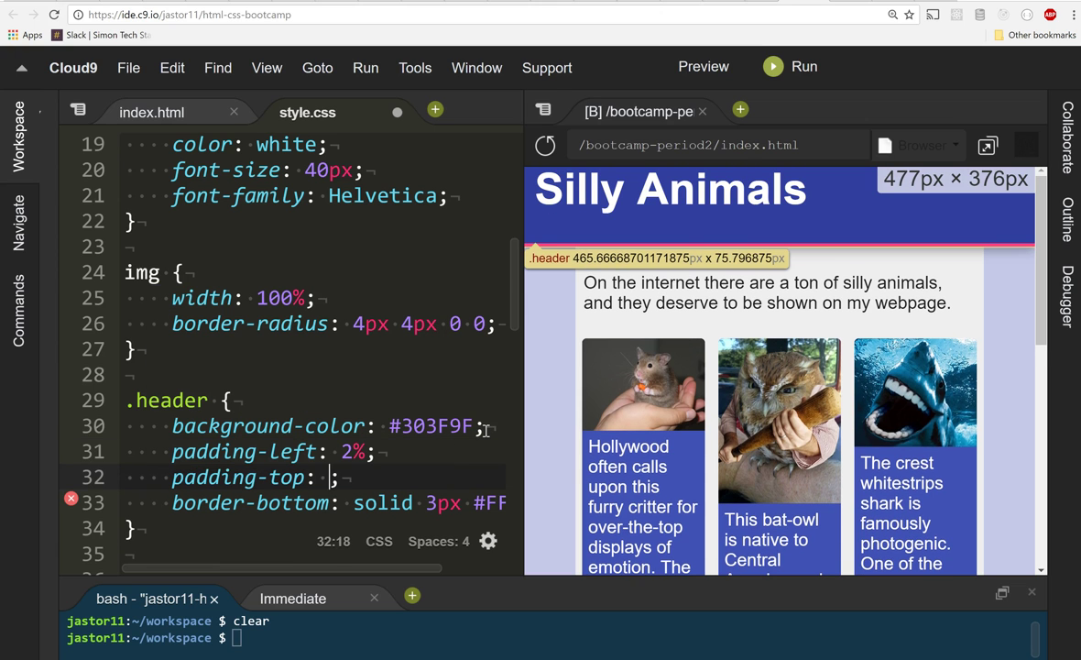
pyautogui.write('2%')
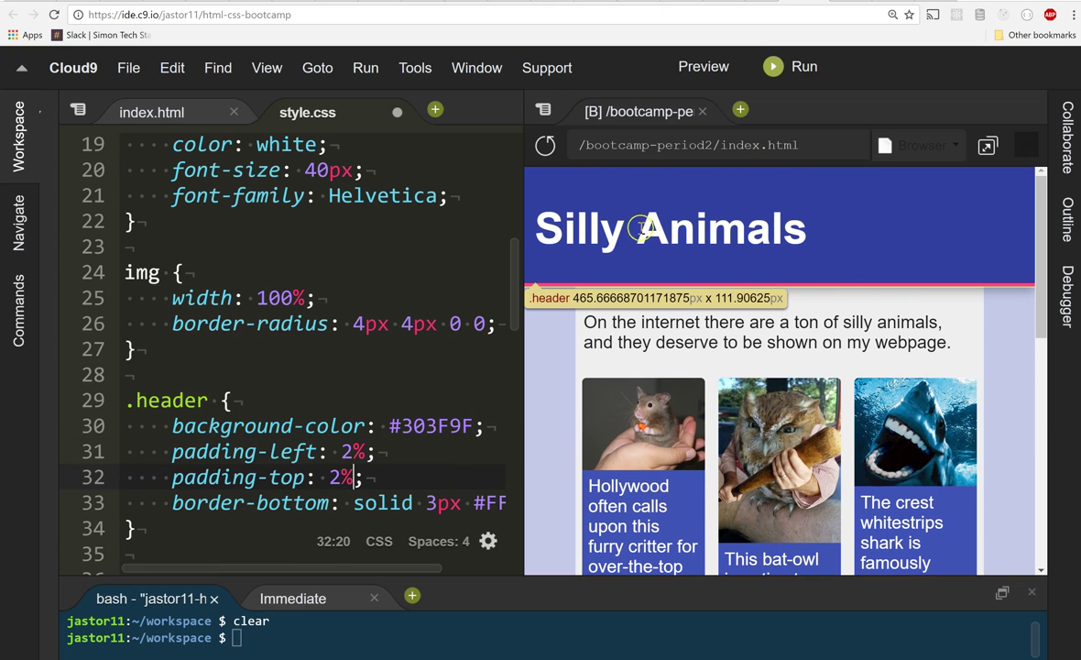
# - Add min-height: 150px to .header and check the taller header in the preview
pyautogui.click(371, 477)
pyautogui.press('Return')
pyautogui.write('min-heig')
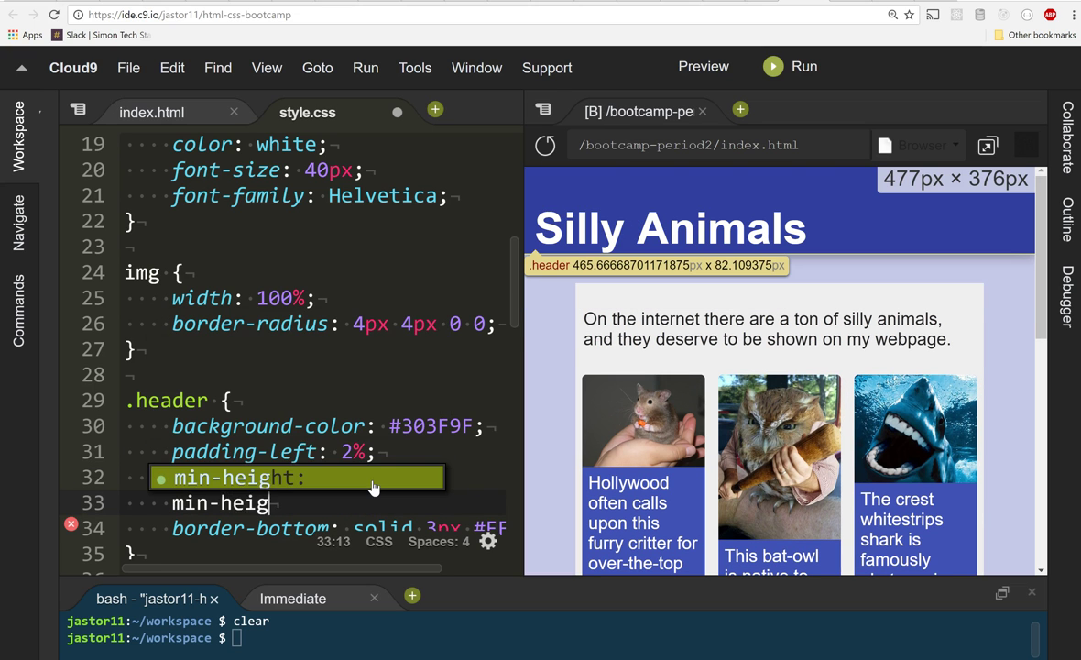
pyautogui.press('Return')
pyautogui.write('150px;')
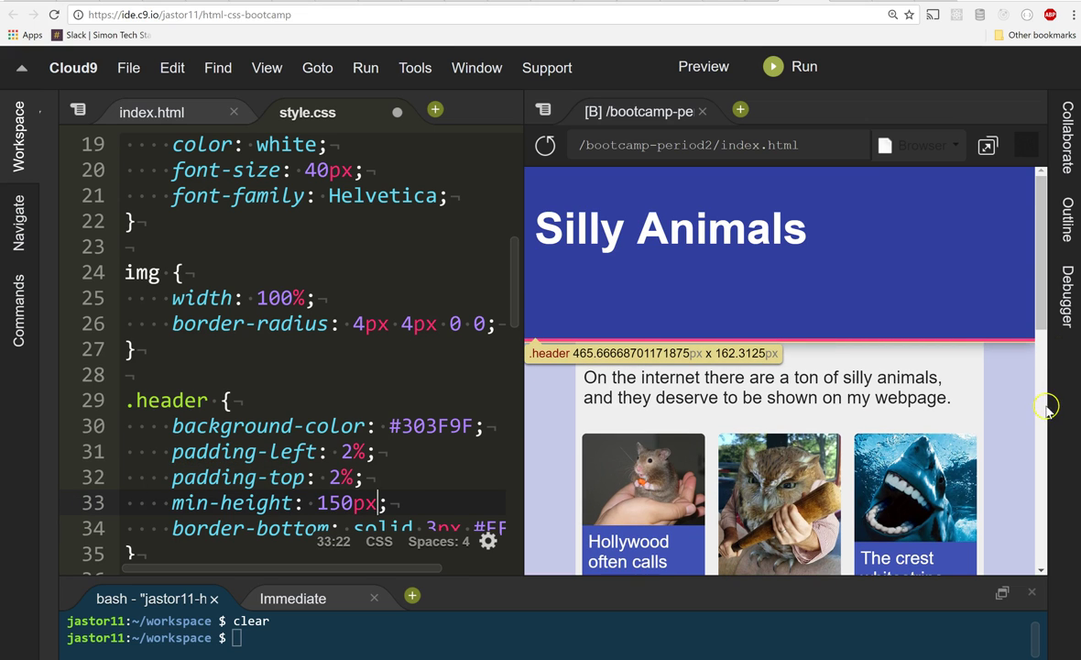
pyautogui.click(867, 316)
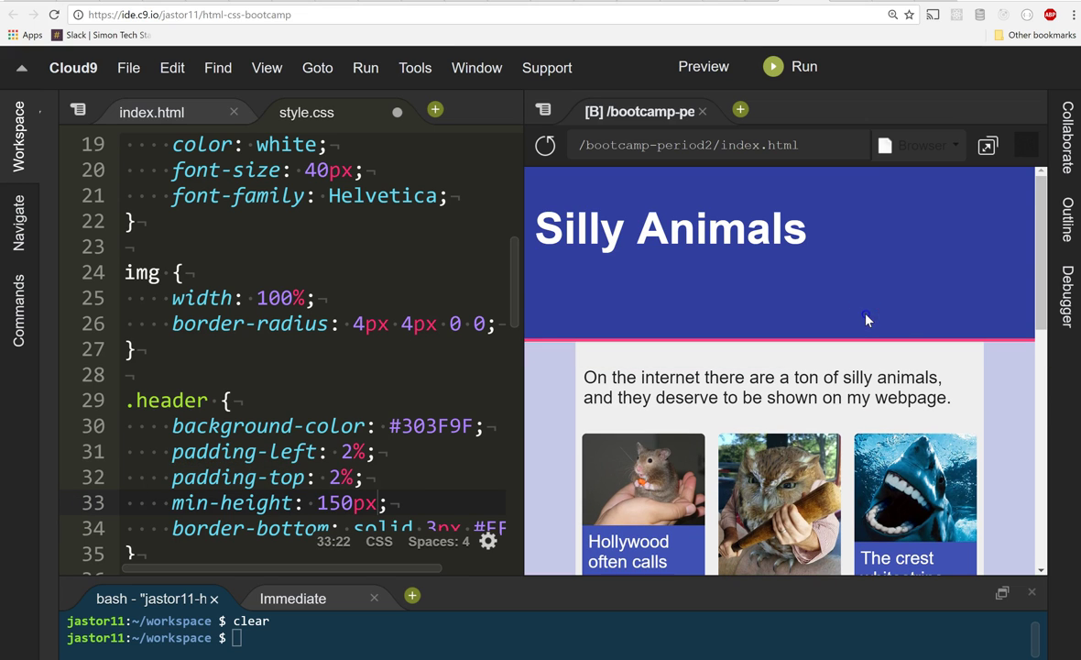
pyautogui.click(291, 271)
pyautogui.click(774, 6)
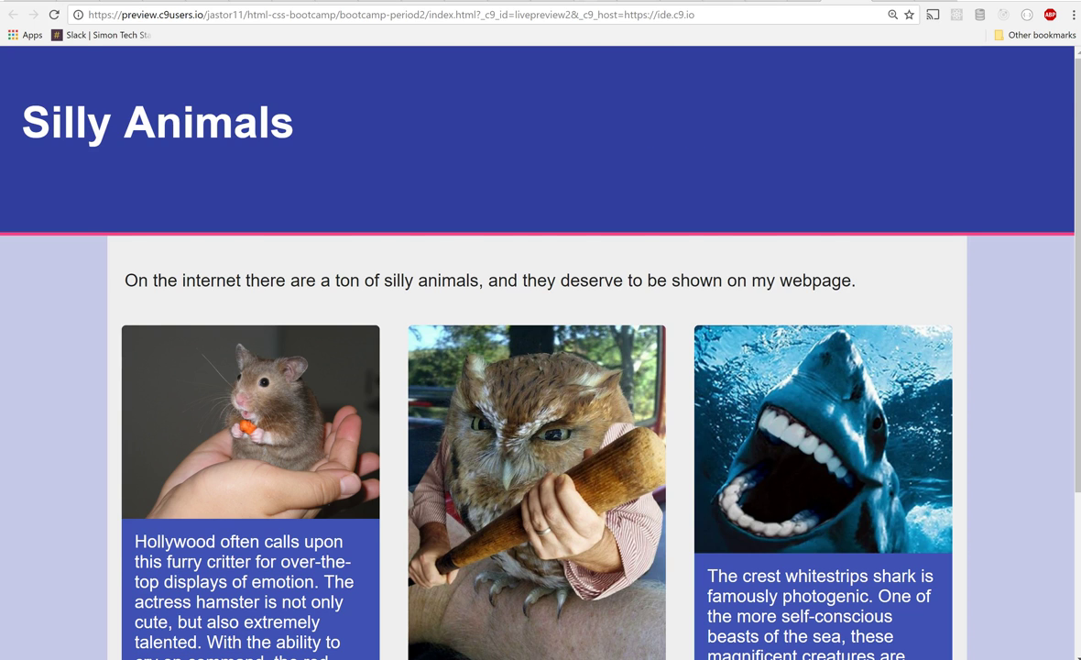
pyautogui.hotkey('ctrl', 'Tab')
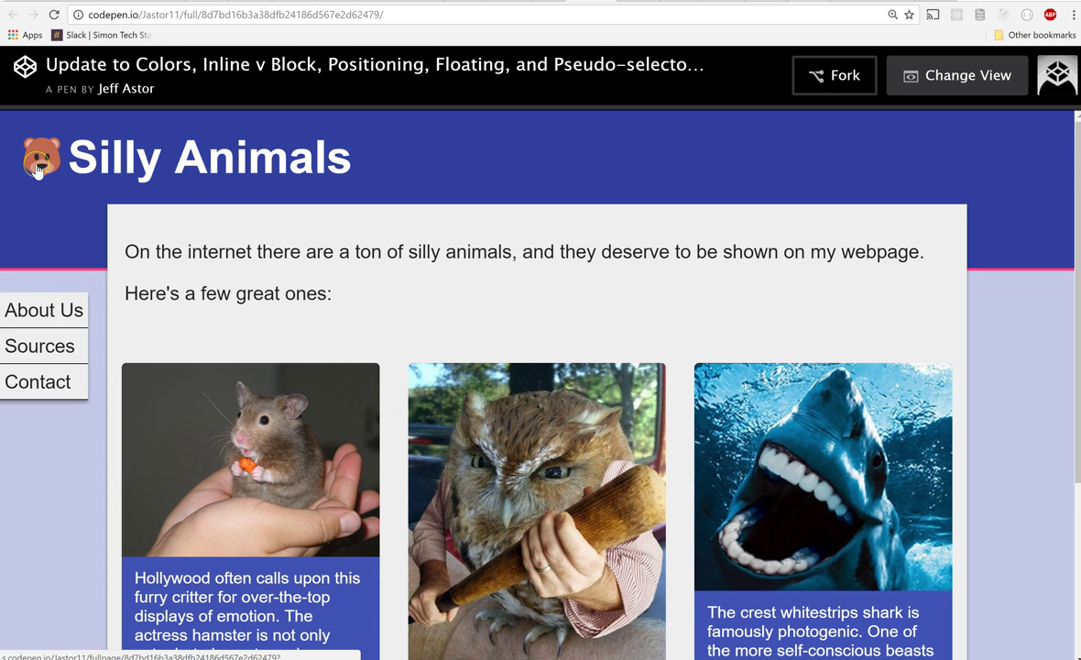
pyautogui.hotkey('ctrl', 'Tab')
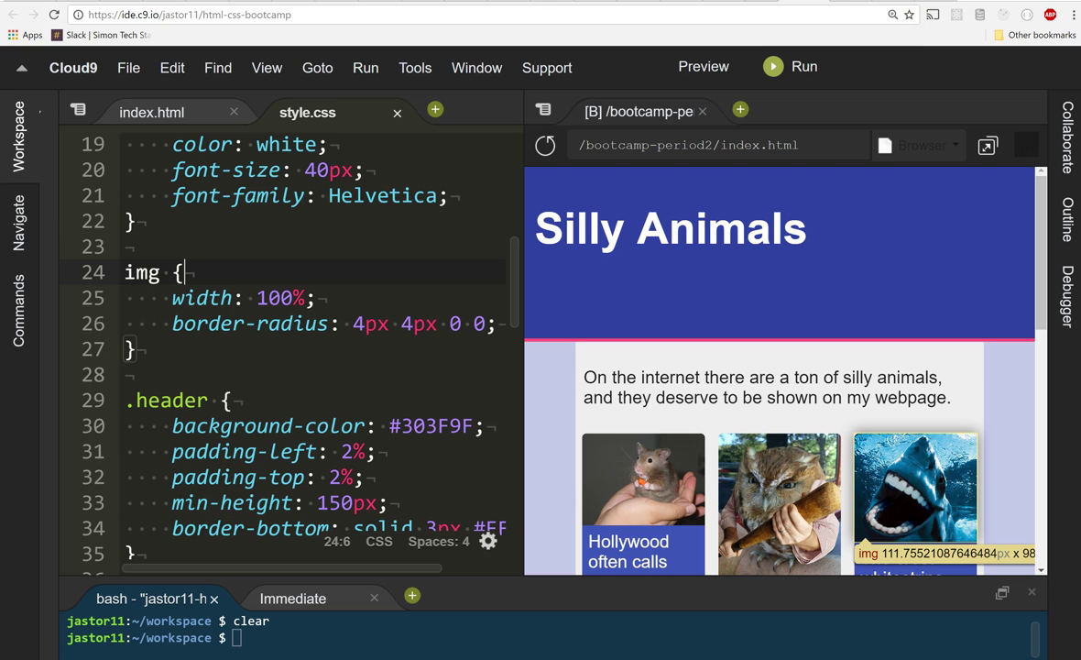
# - Search Google for 'hamster logo' in a new browser tab
pyautogui.hotkey('ctrl', 't')
pyautogui.write('google.')
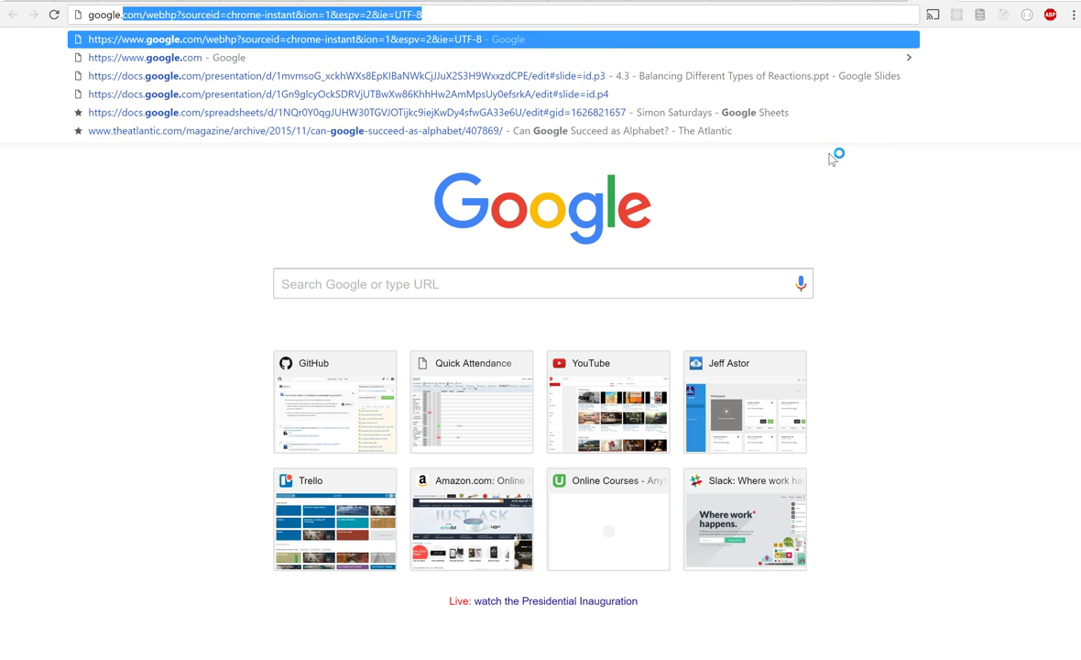
pyautogui.press('Delete')
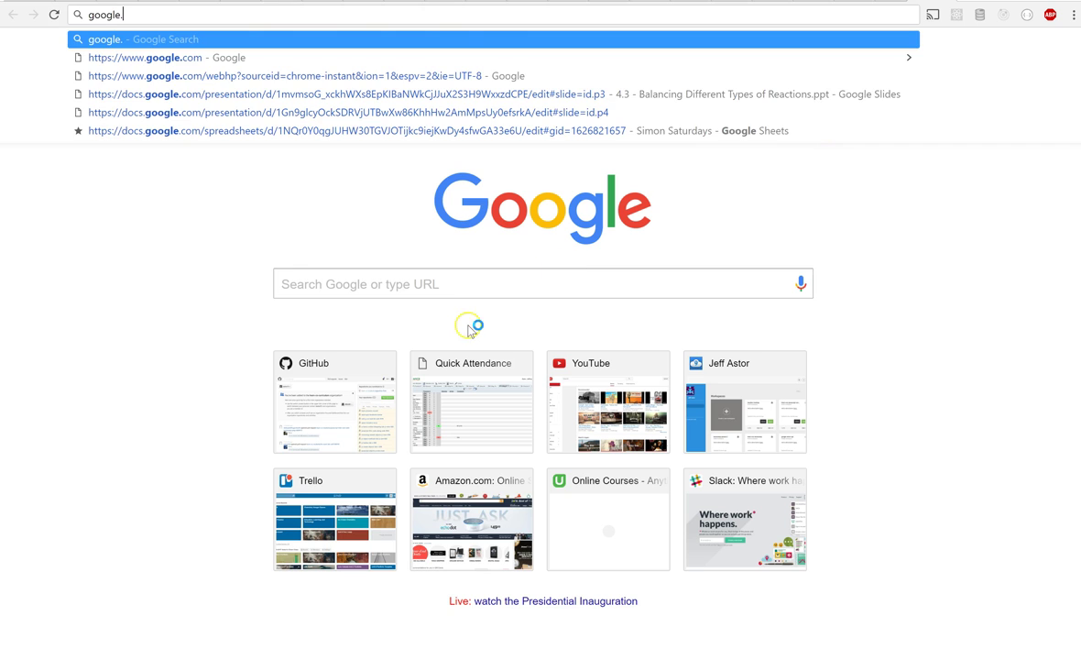
pyautogui.click(437, 295)
pyautogui.write('hamster logo')
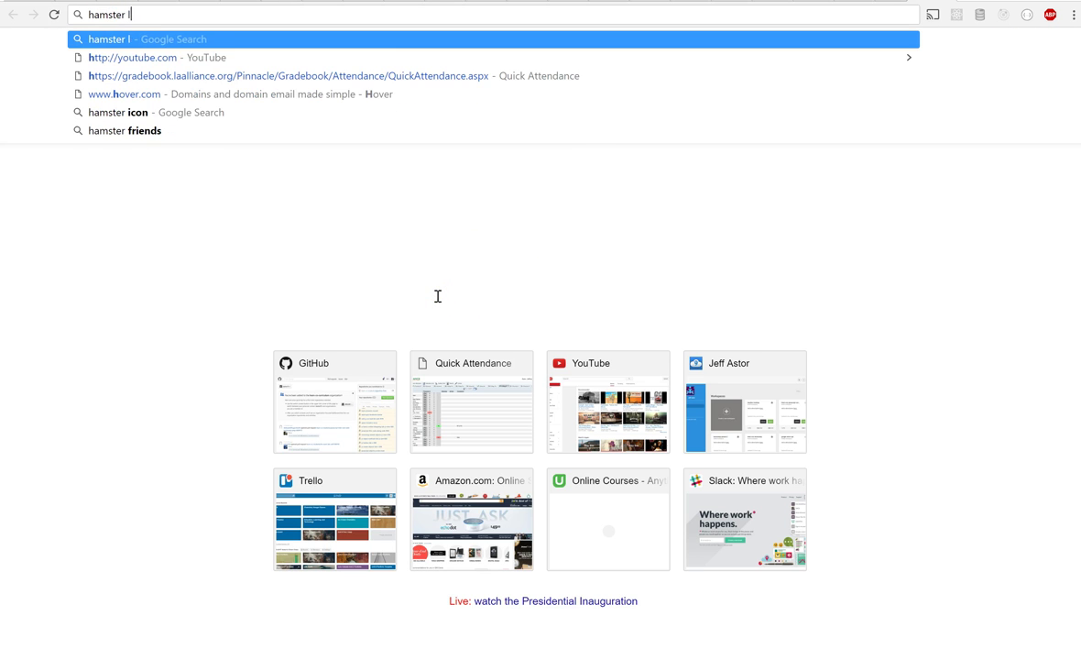
pyautogui.press('Return')
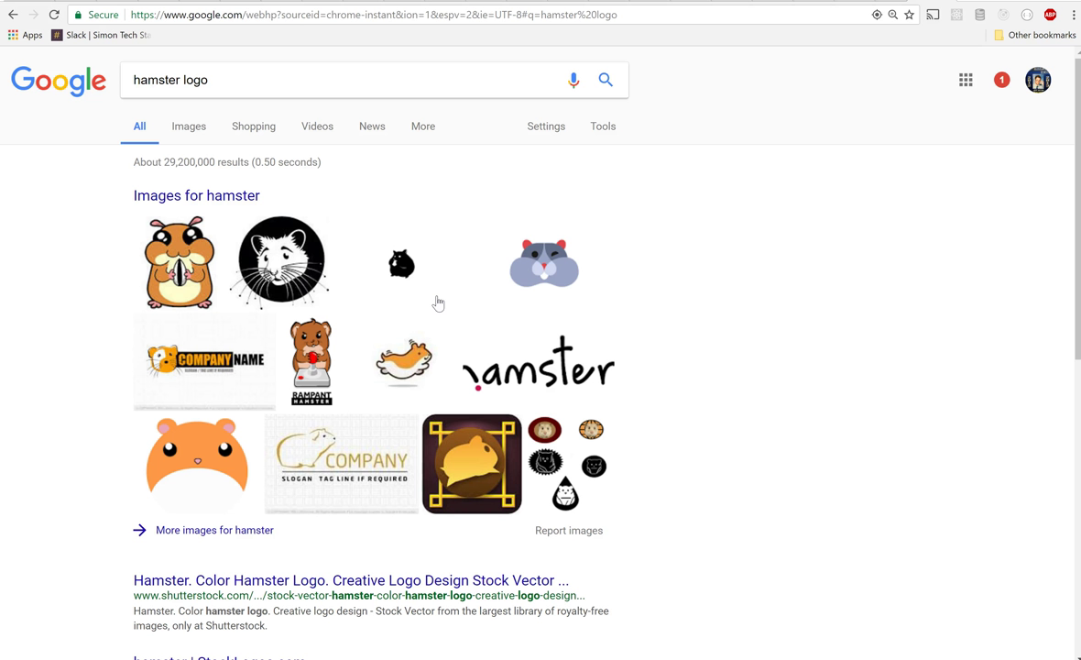
# - Filter image results to labeled for reuse and open the Twemoji bear face at full size
pyautogui.click(186, 130)
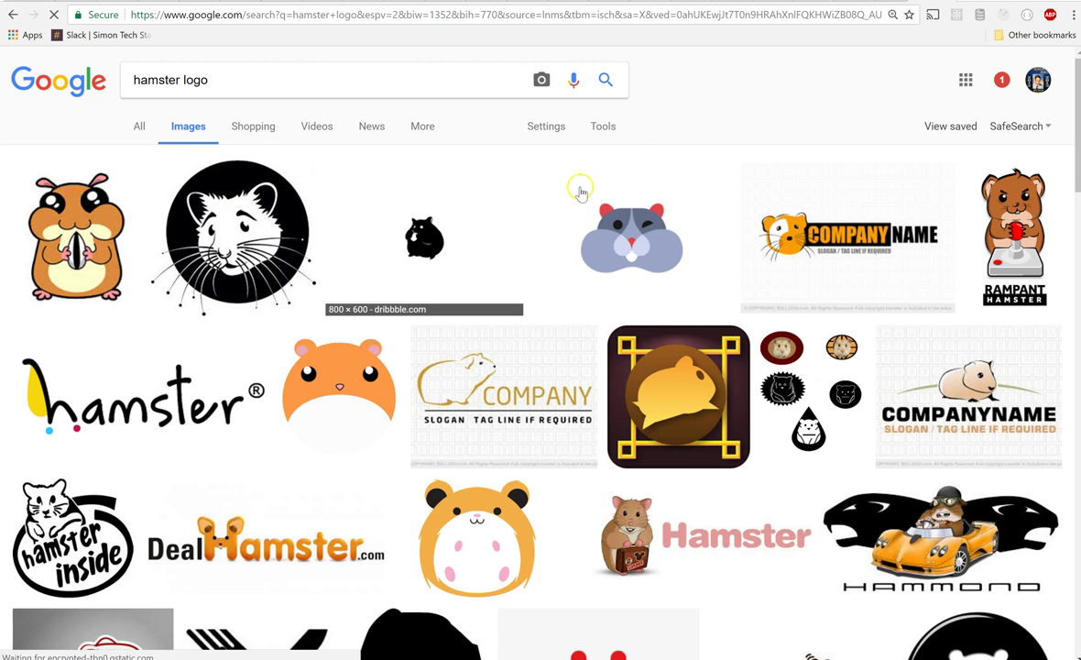
pyautogui.click(604, 130)
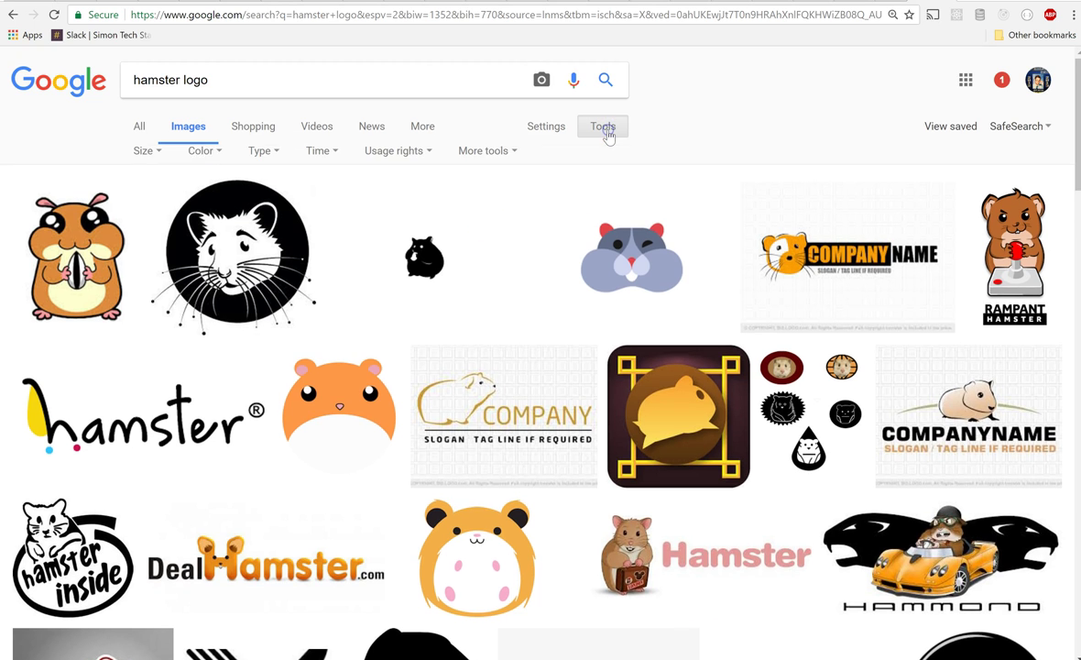
pyautogui.click(398, 155)
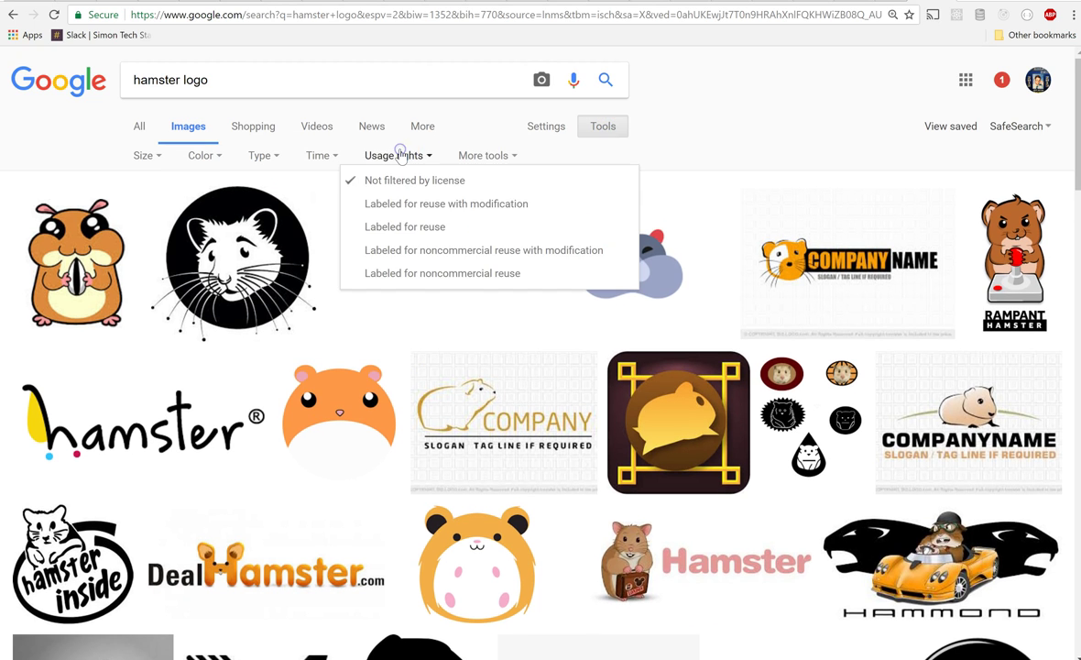
pyautogui.click(396, 227)
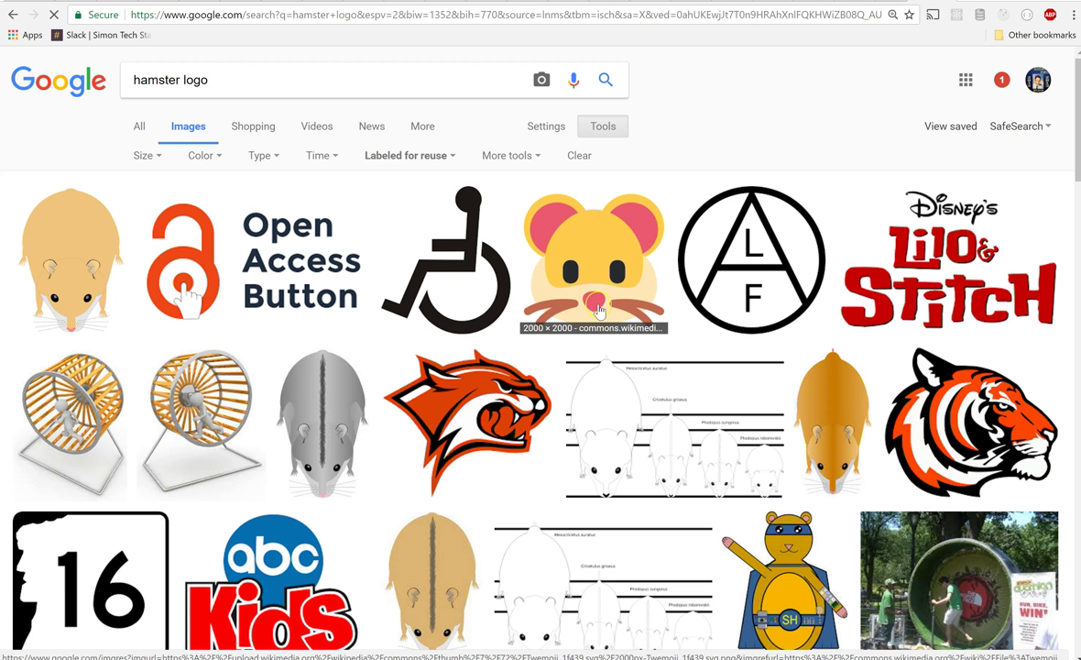
pyautogui.scroll(-3, 600, 311)
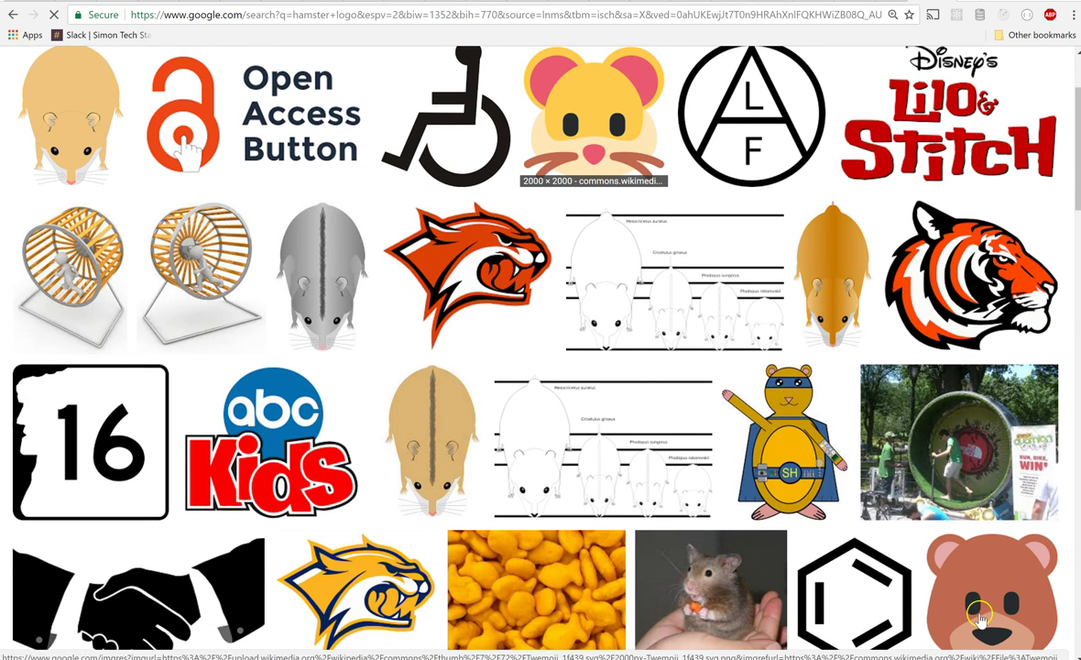
pyautogui.scroll(-5, 1030, 449)
pyautogui.scroll(2, 979, 483)
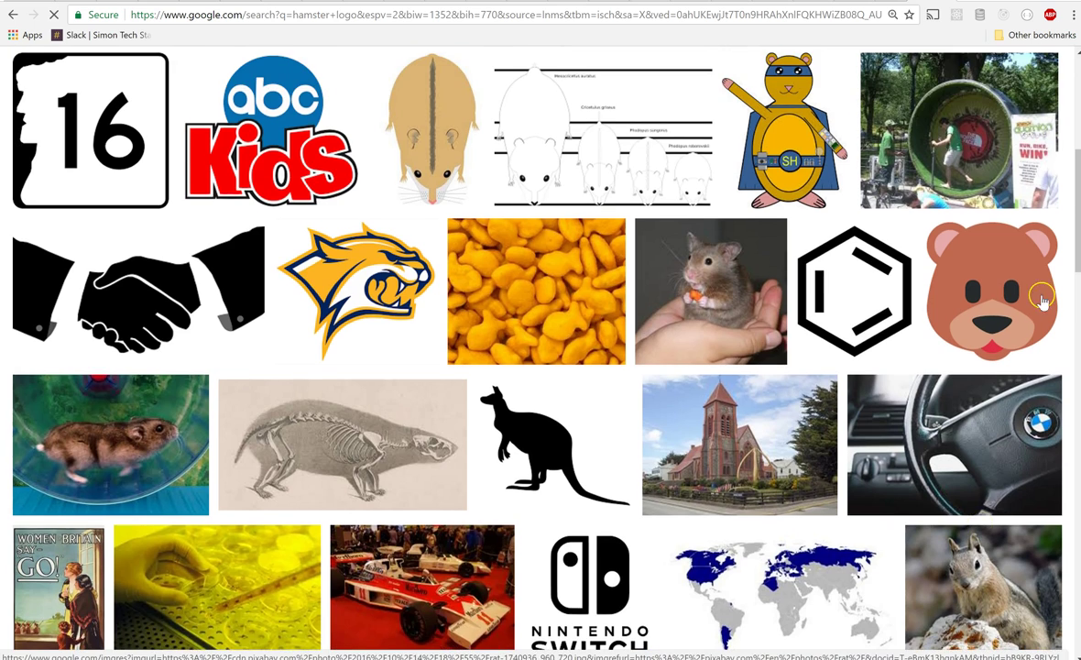
pyautogui.click(995, 291)
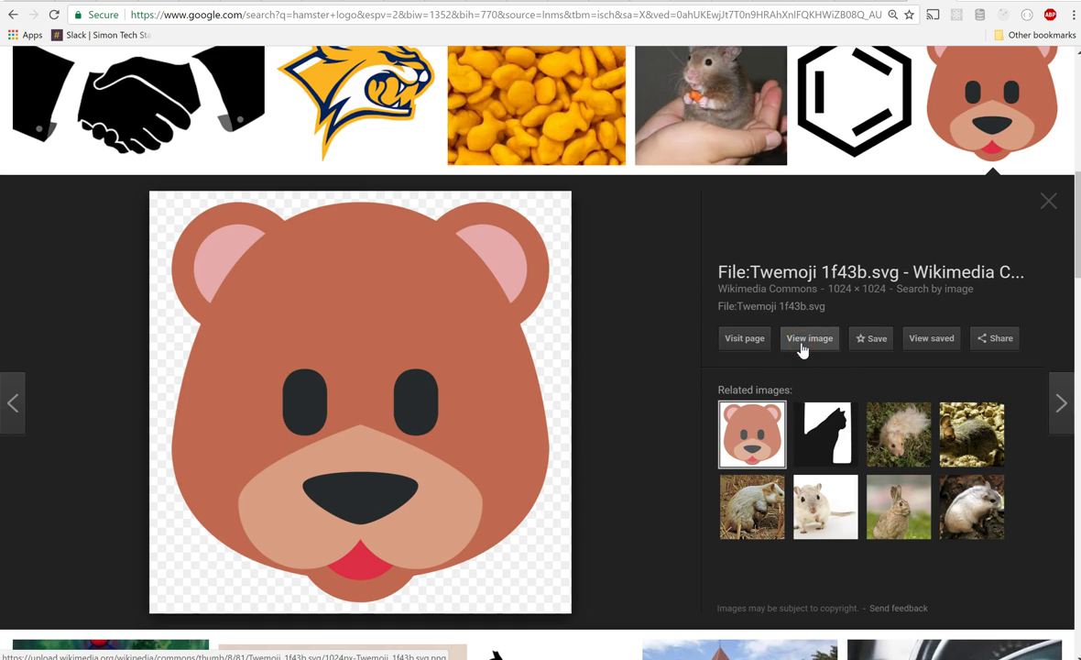
pyautogui.moveTo(802, 349)
pyautogui.mouseDown()
pyautogui.moveTo(791, 296)
pyautogui.moveTo(766, 274)
pyautogui.moveTo(792, 275)
pyautogui.moveTo(799, 346)
pyautogui.mouseUp()
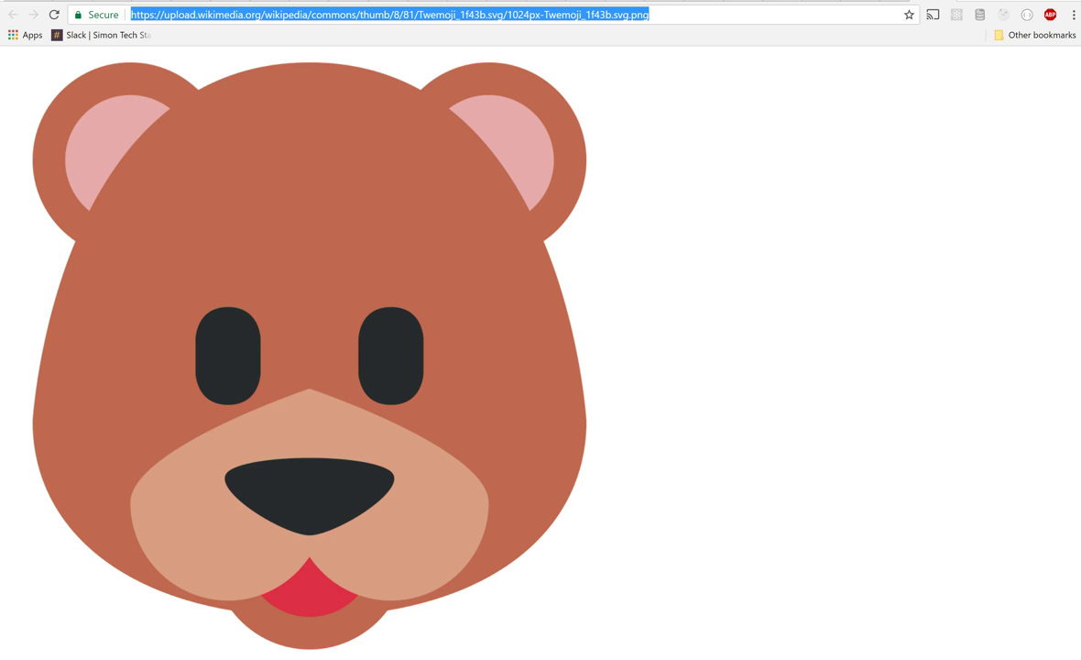
# - Add a self-closing <img src="" /> tag at the top of the header div in index.html
pyautogui.hotkey('ctrl', 'Tab')
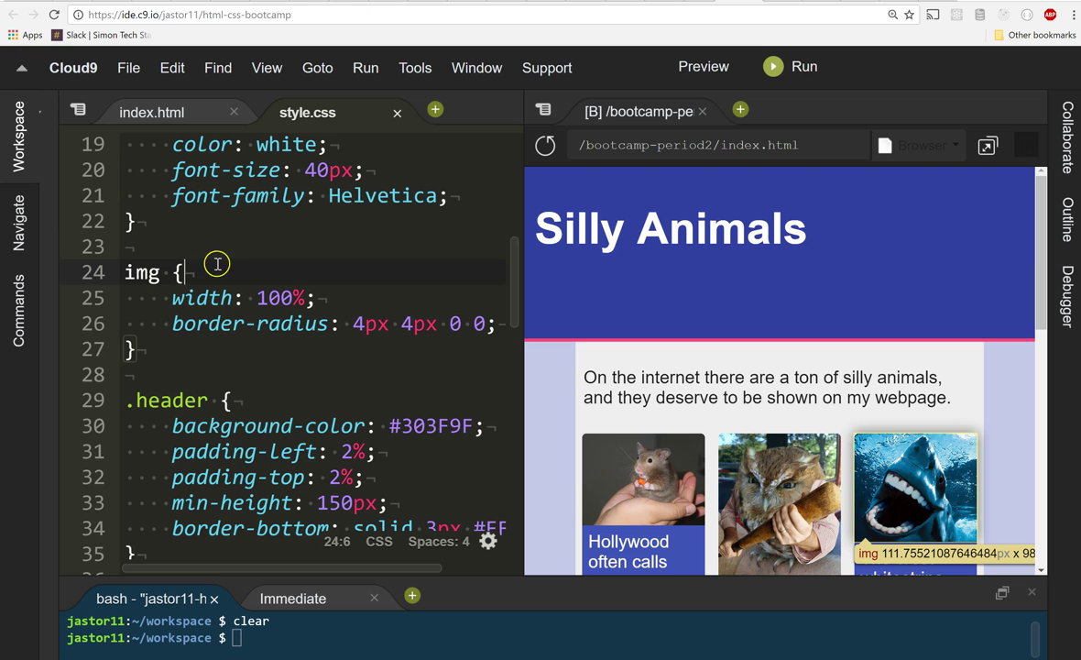
pyautogui.click(186, 114)
pyautogui.scroll(10, 351, 334)
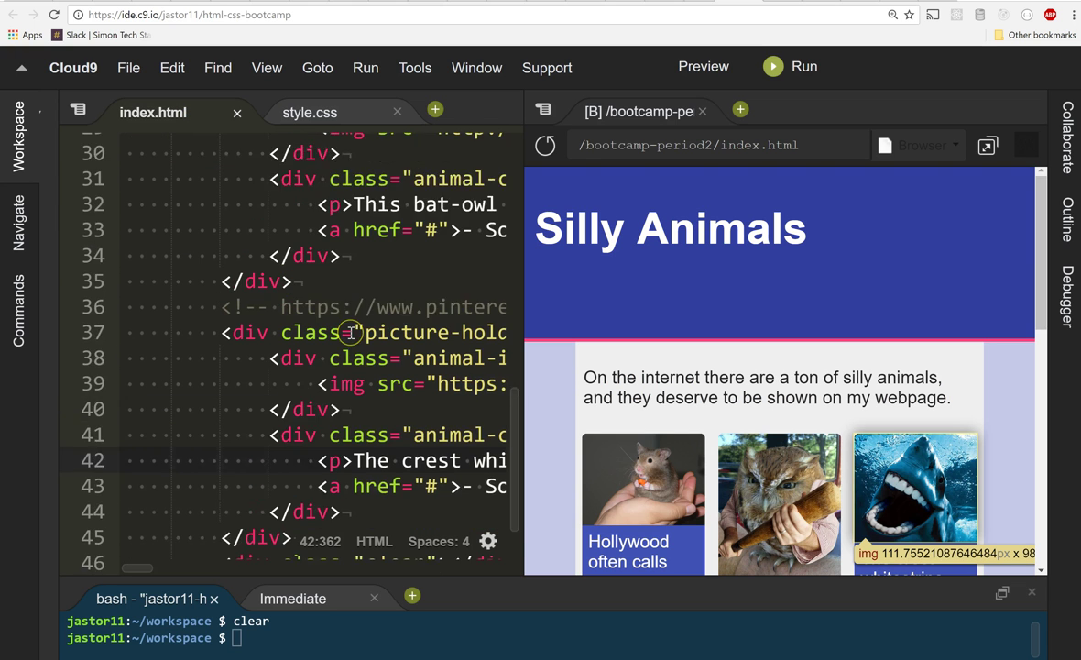
pyautogui.scroll(1, 351, 334)
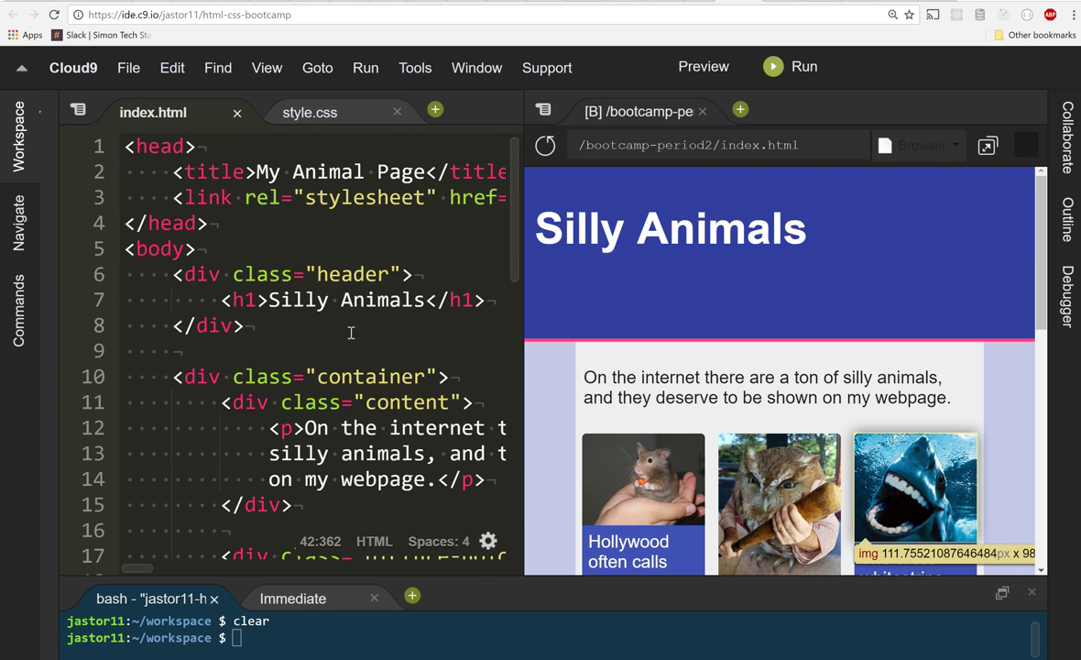
pyautogui.click(430, 281)
pyautogui.press('Return')
pyautogui.write('<')
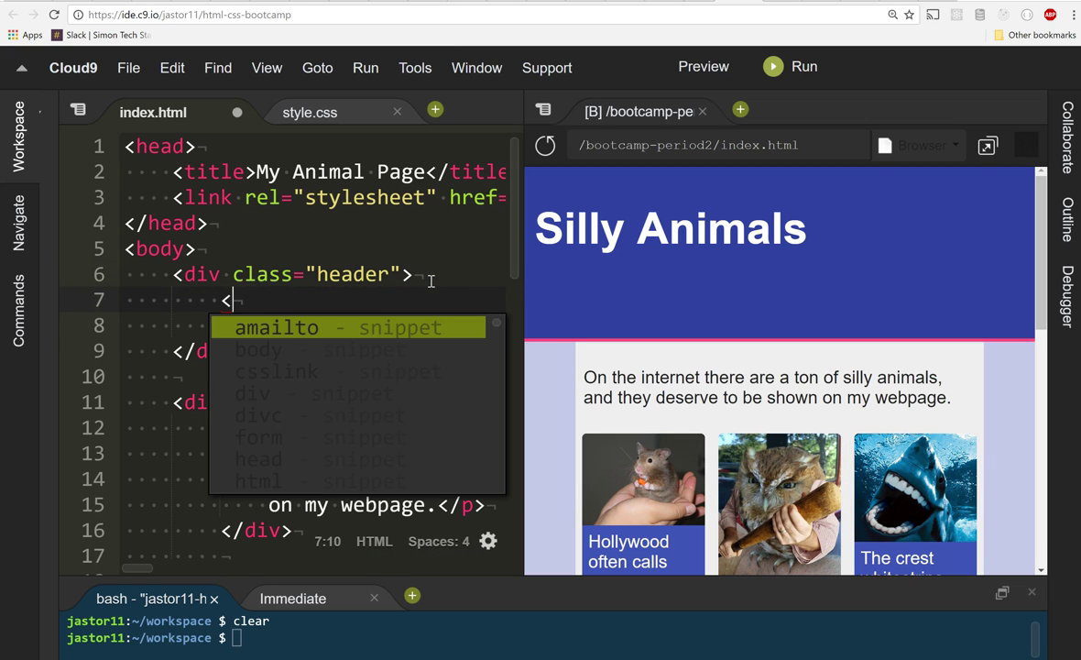
pyautogui.write('img src="">')
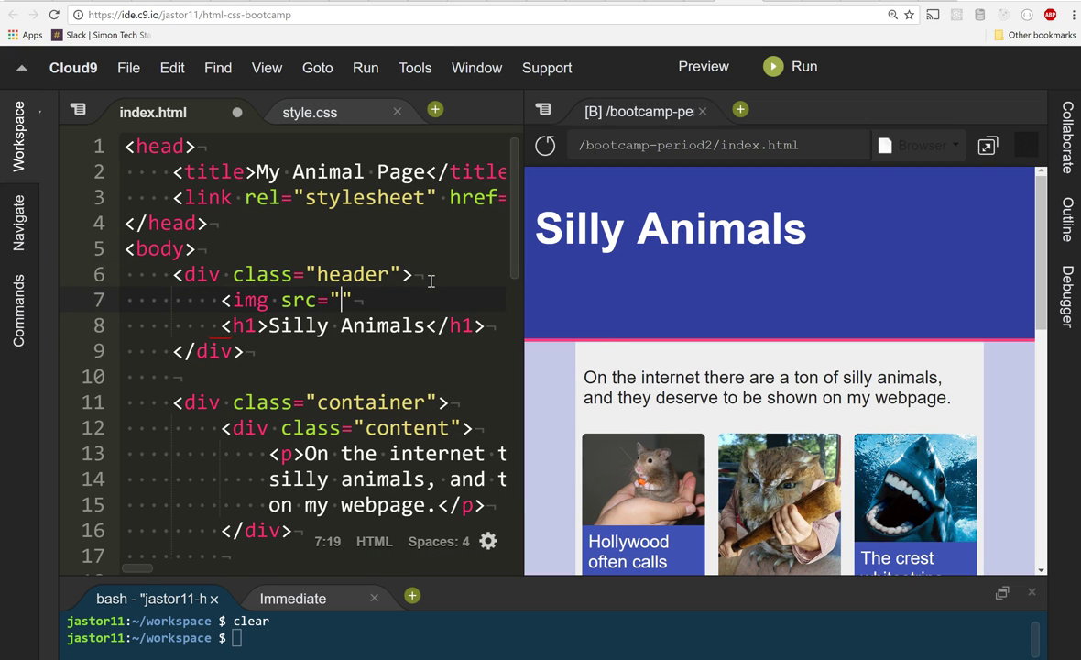
pyautogui.press('Left')
pyautogui.write('/')
# - Paste the bear image URL into src, save, and reload the preview
pyautogui.click(339, 298)
pyautogui.write('...vg/1024px-Twemoji_1f43b.svg.png')
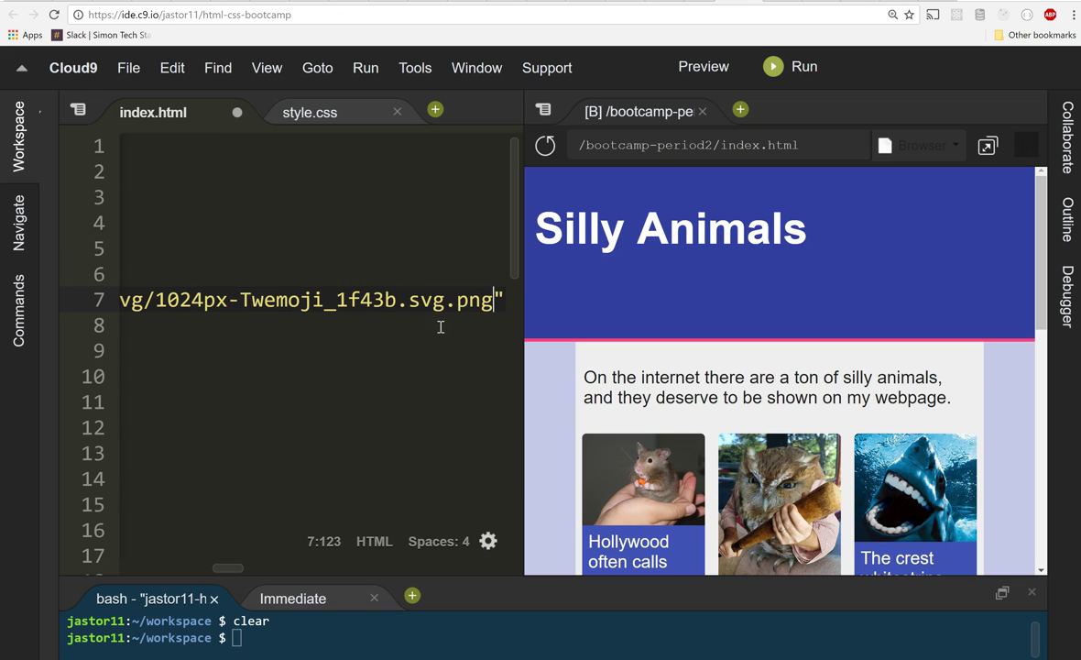
pyautogui.hotkey('ctrl', 's')
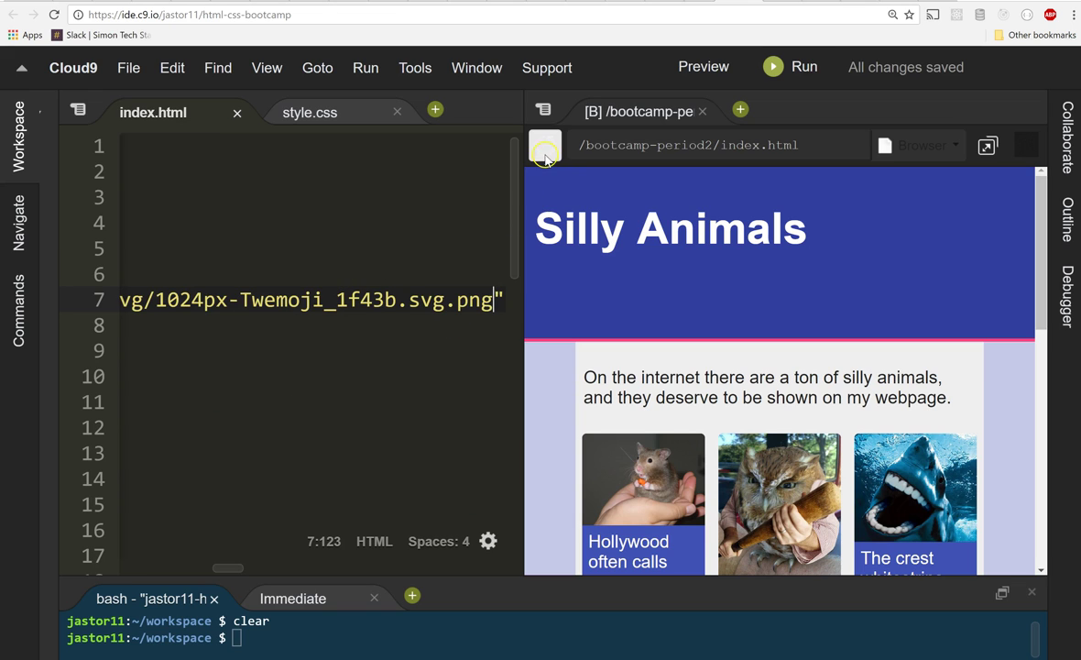
pyautogui.click(544, 146)
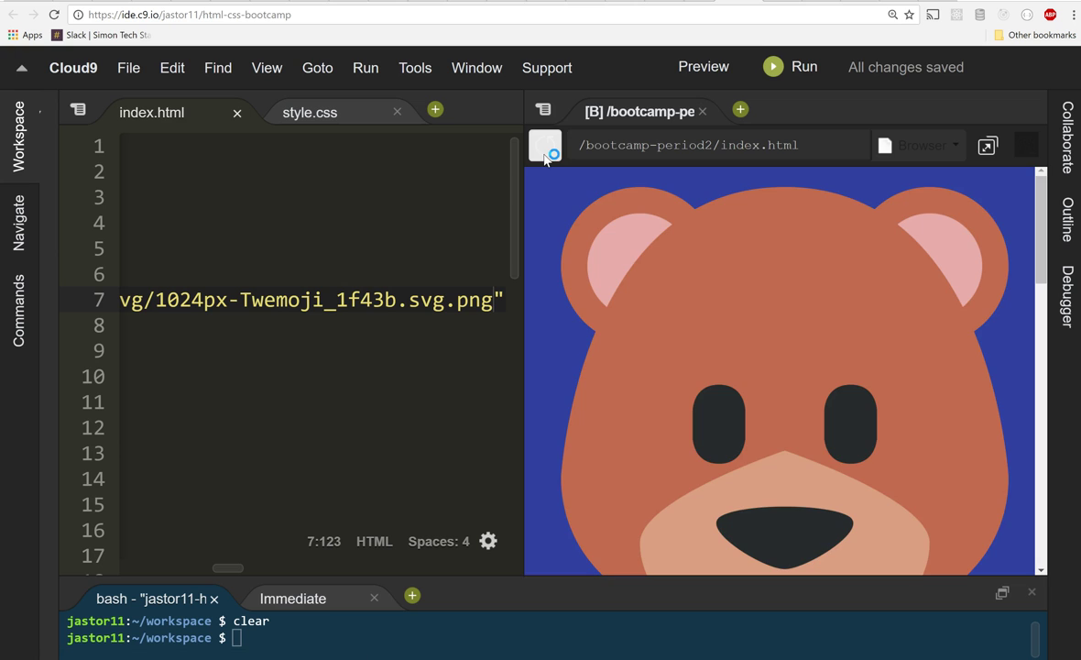
pyautogui.hscroll(-10, 379, 374)
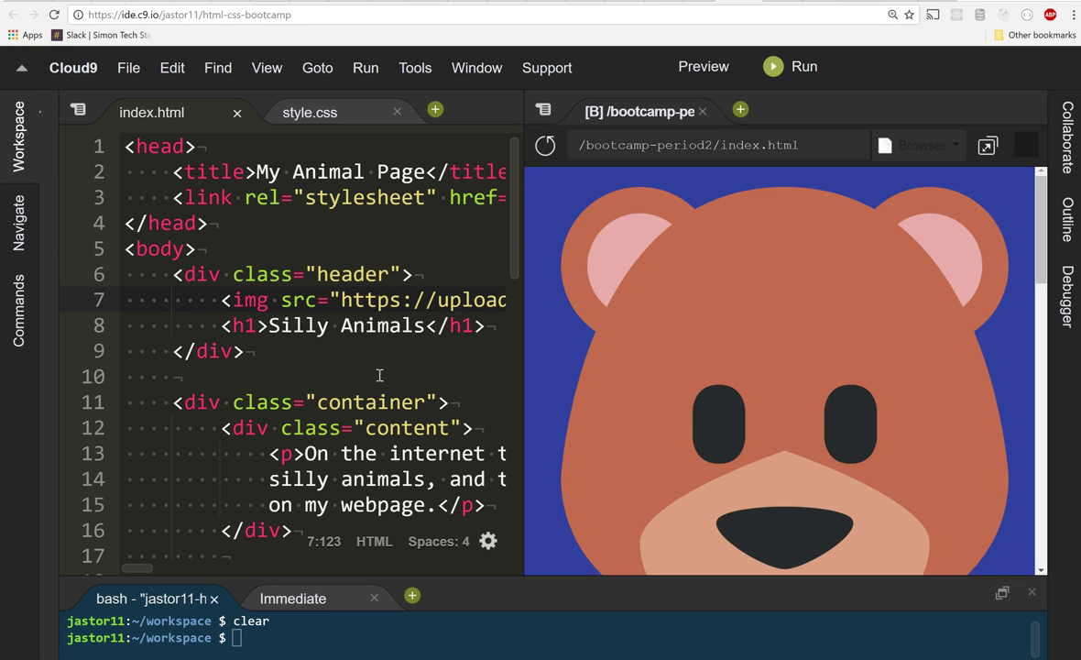
# - Give the image id="logo" and save index.html
pyautogui.click(270, 299)
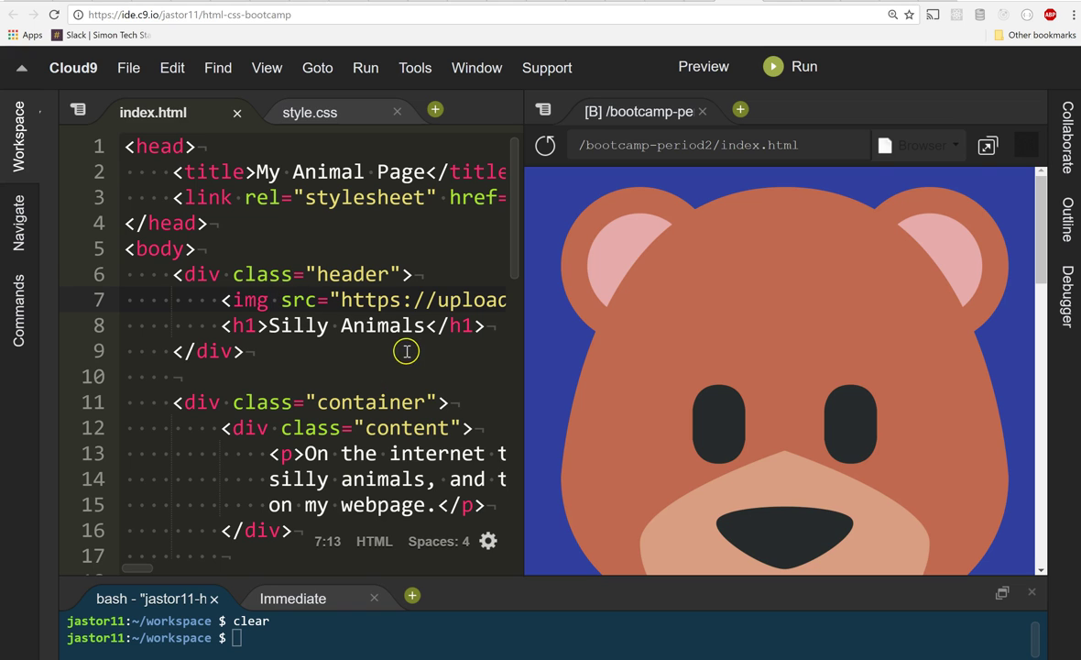
pyautogui.write('id')
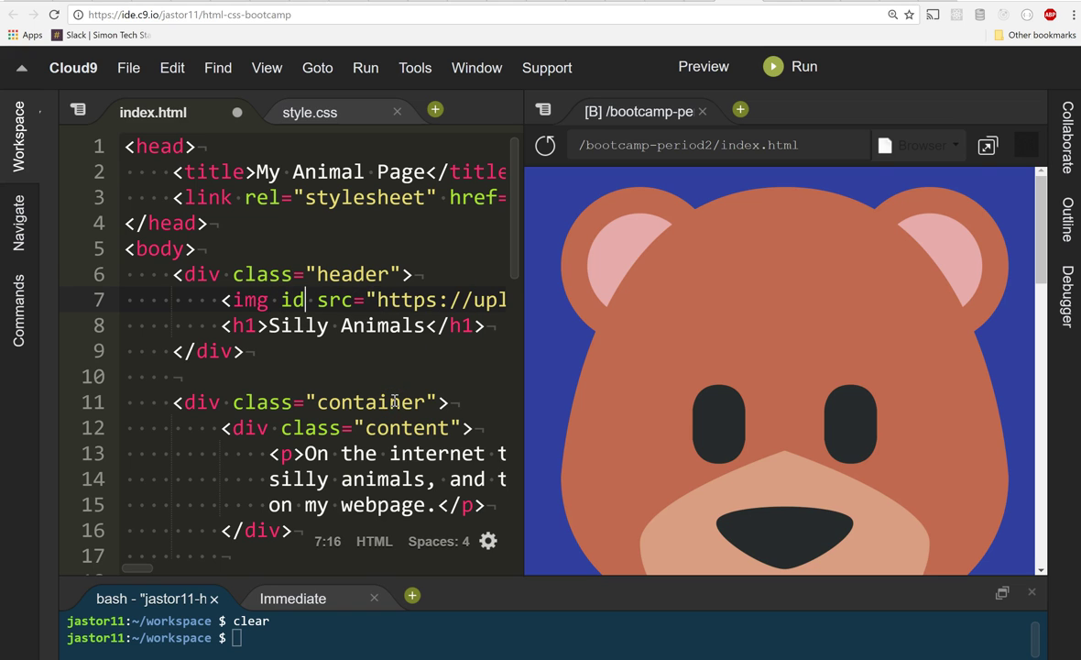
pyautogui.write('="logo')
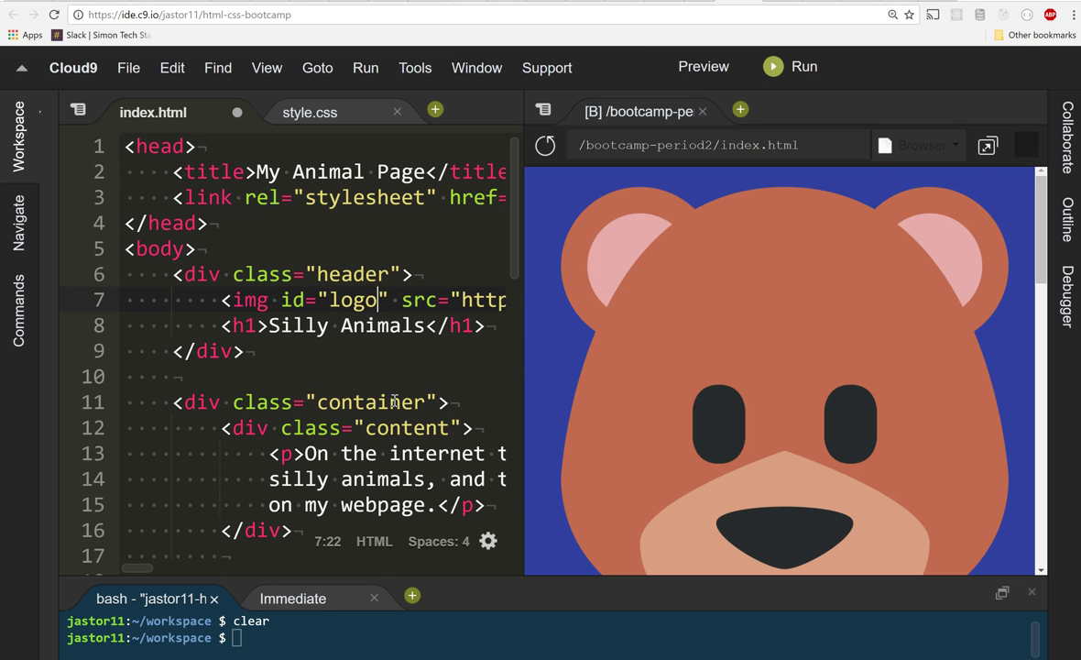
pyautogui.hotkey('ctrl', 's')
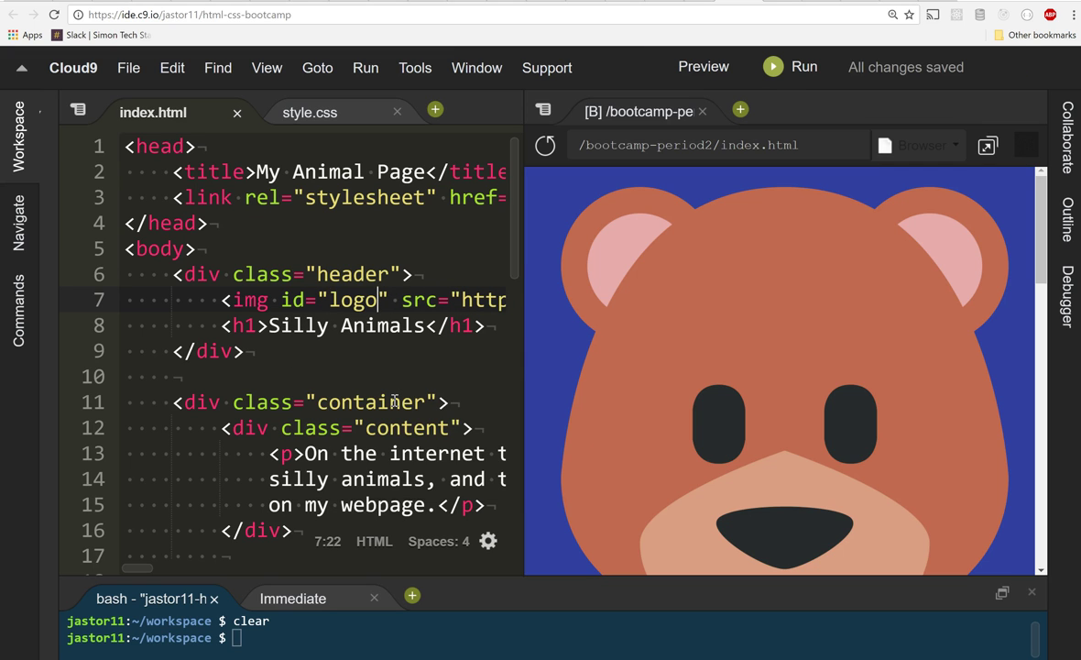
pyautogui.click(283, 300)
pyautogui.moveTo(283, 300); pyautogui.dragTo(383, 303)
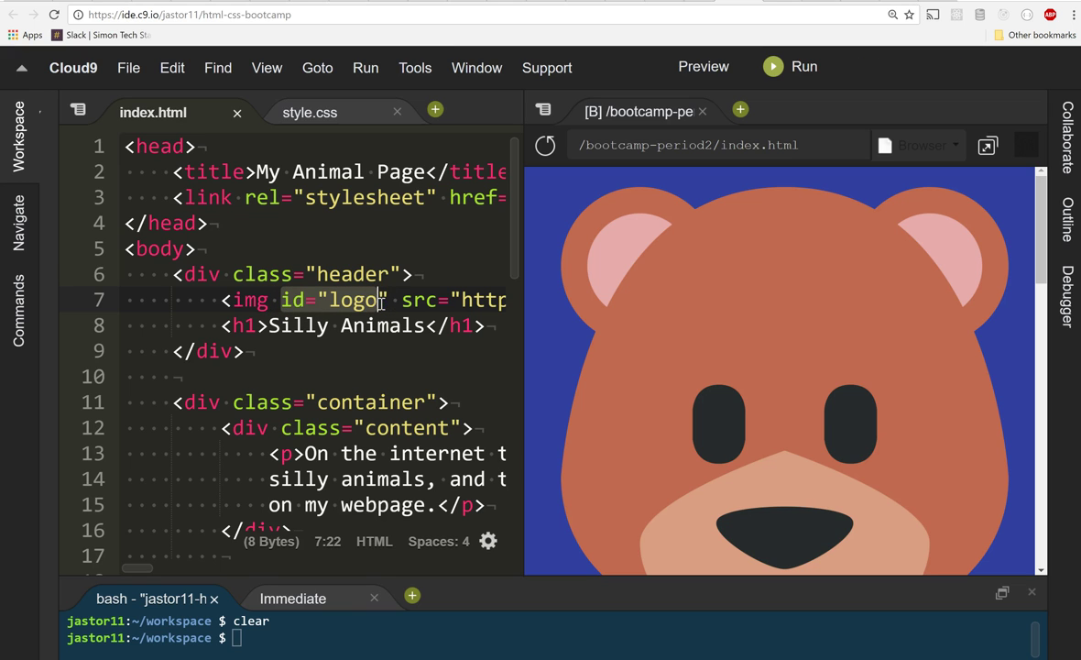
# - Add a #logo rule after the h1 rule in style.css with height 45px and width 45px, then save
pyautogui.click(345, 114)
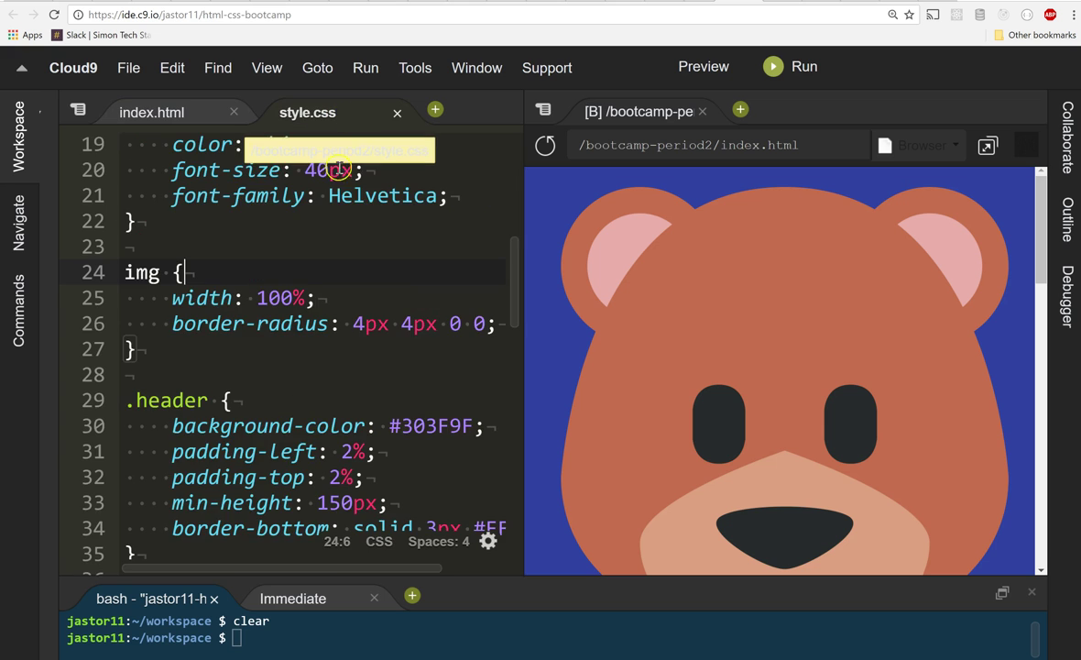
pyautogui.scroll(-15, 359, 368)
pyautogui.scroll(14, 362, 370)
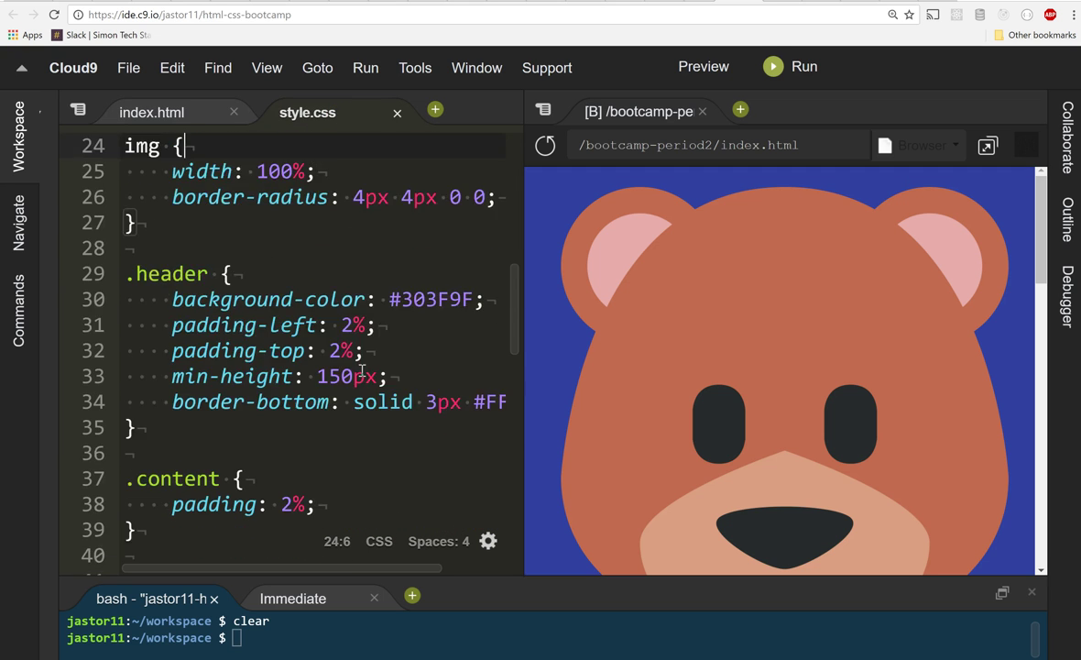
pyautogui.scroll(4, 362, 369)
pyautogui.scroll(-1, 362, 370)
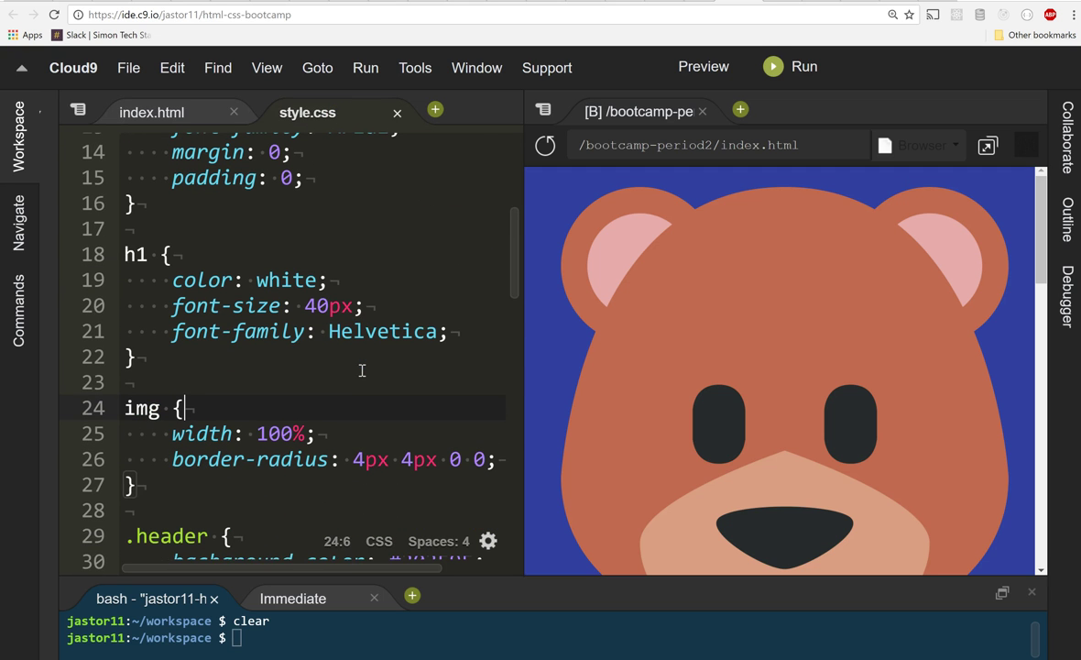
pyautogui.click(167, 361)
pyautogui.press('Return')
pyautogui.press('Return')
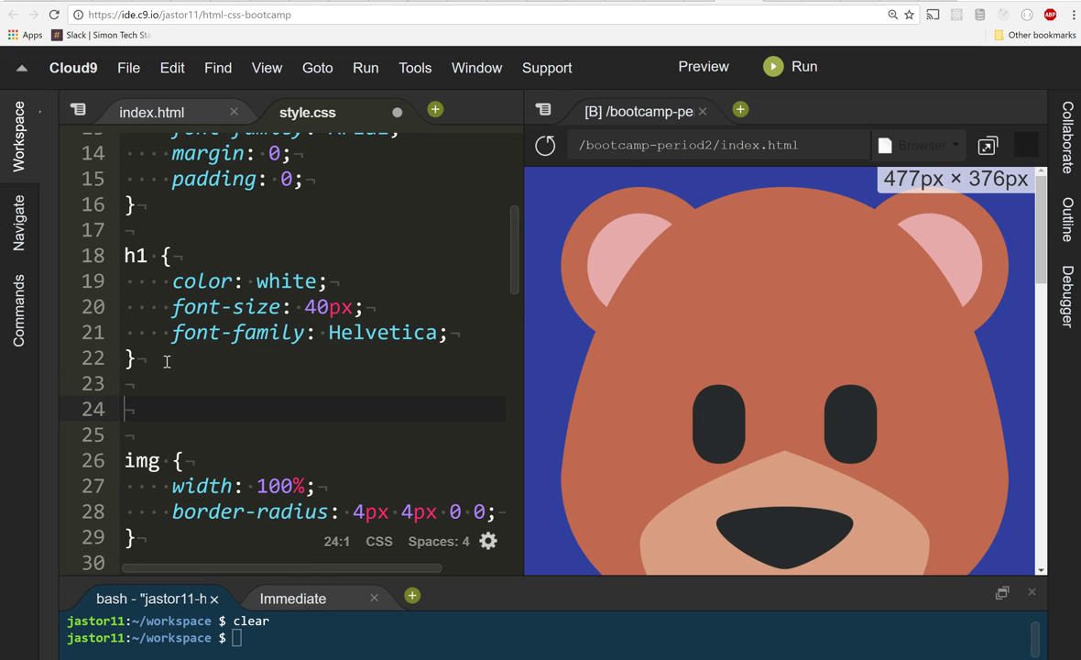
pyautogui.write('#logo')
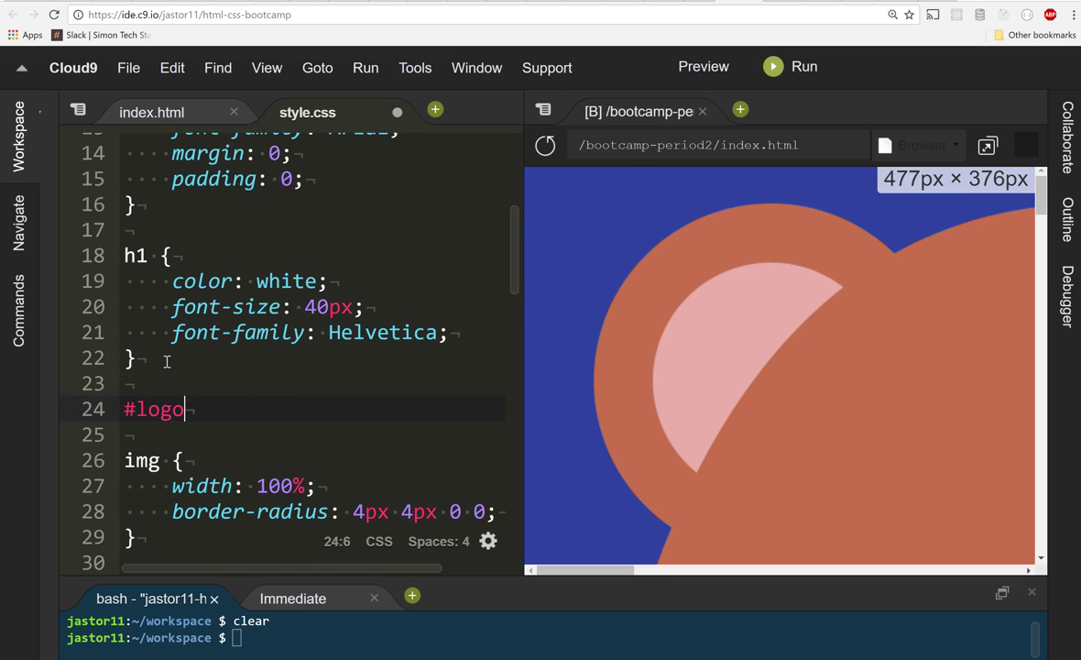
pyautogui.write(' {')
pyautogui.press('Return')
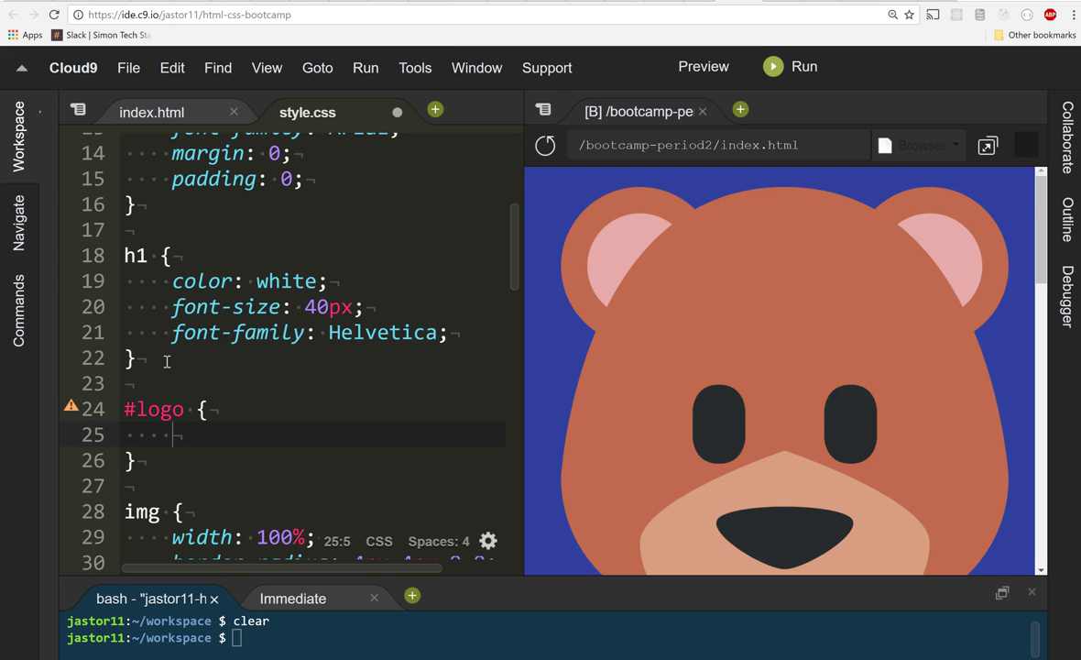
pyautogui.write('height')
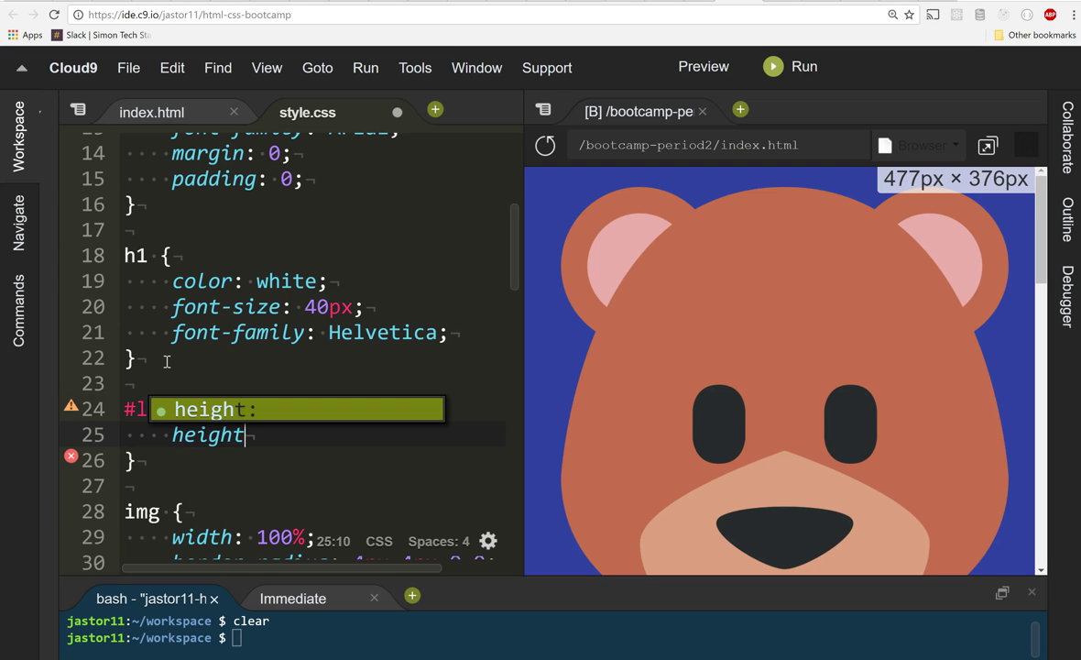
pyautogui.write(': 45px;')
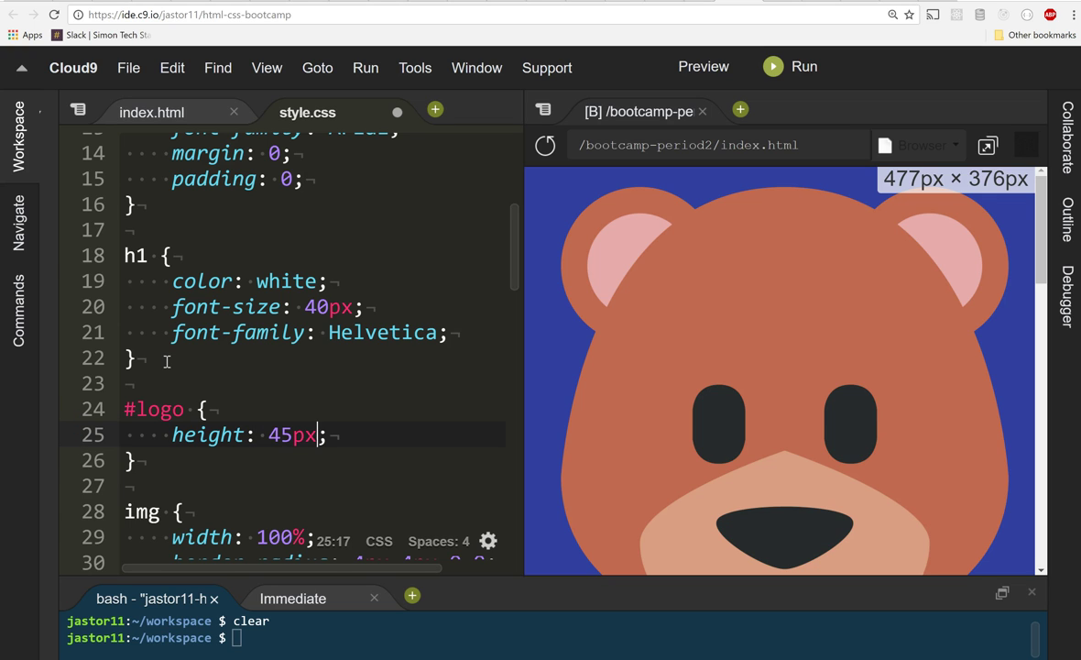
pyautogui.press('Return')
pyautogui.write('wid')
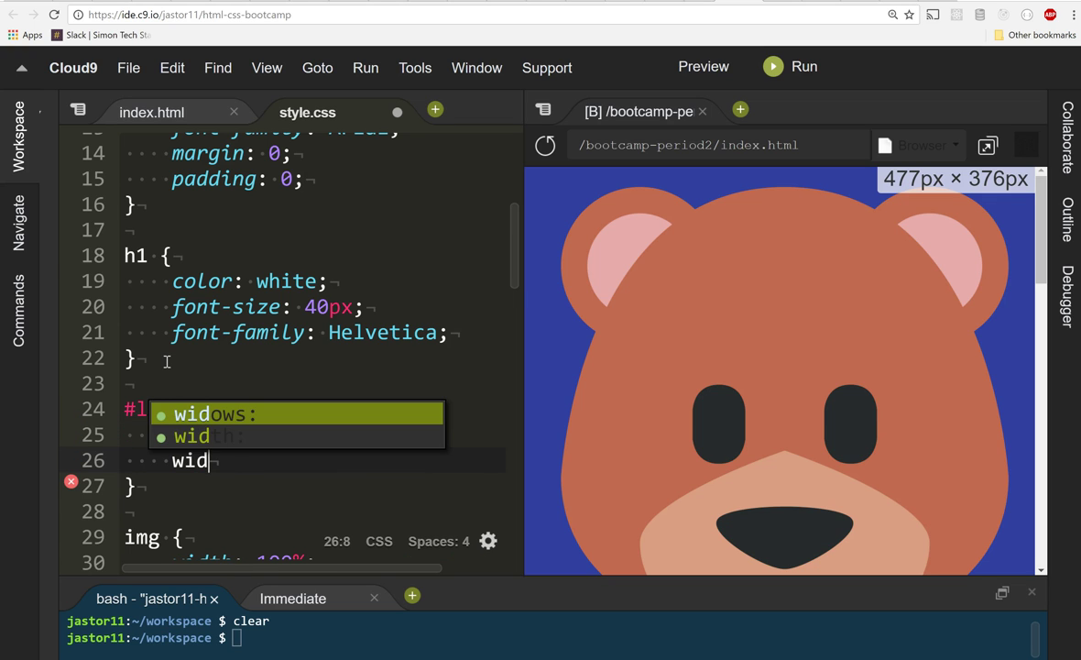
pyautogui.write('th: 45px;')
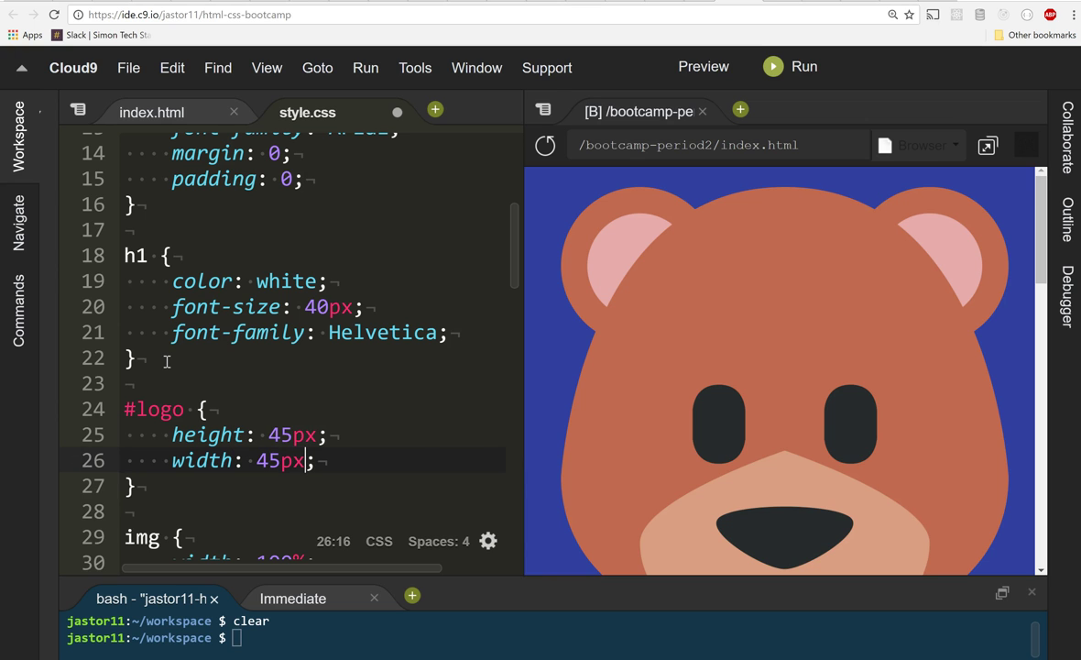
pyautogui.hotkey('ctrl', 's')
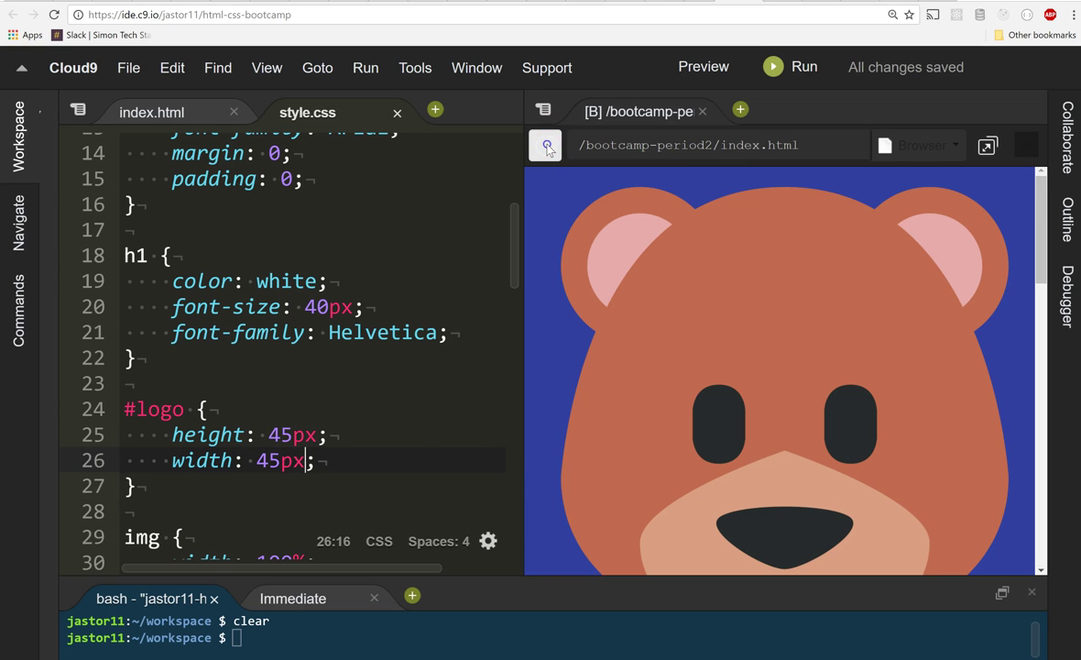
pyautogui.click(546, 143)
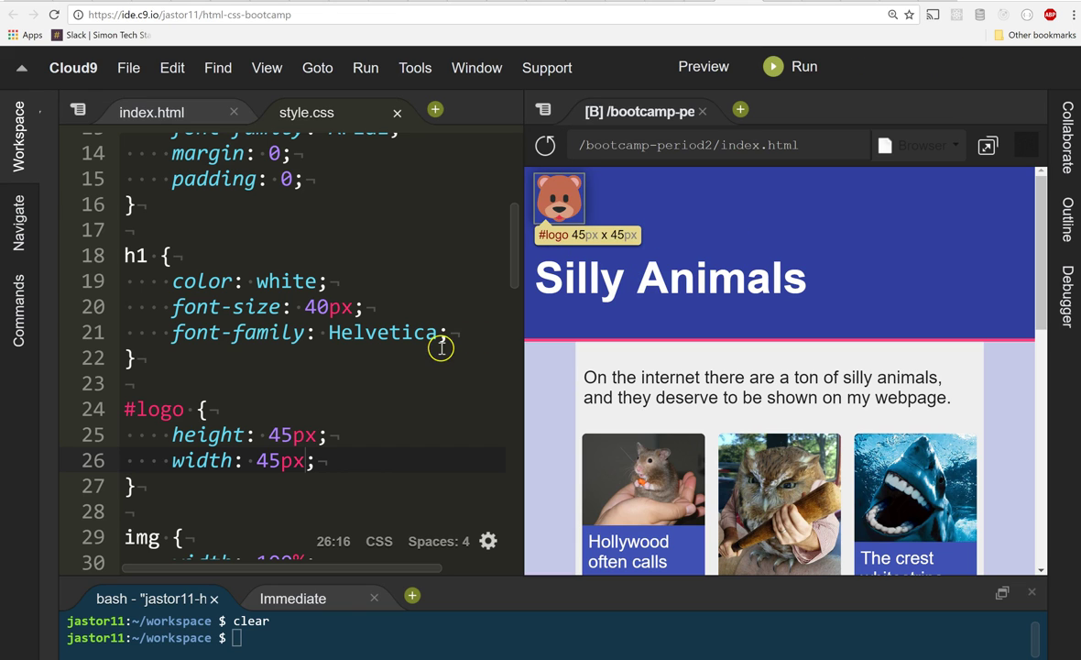
pyautogui.click(570, 321)
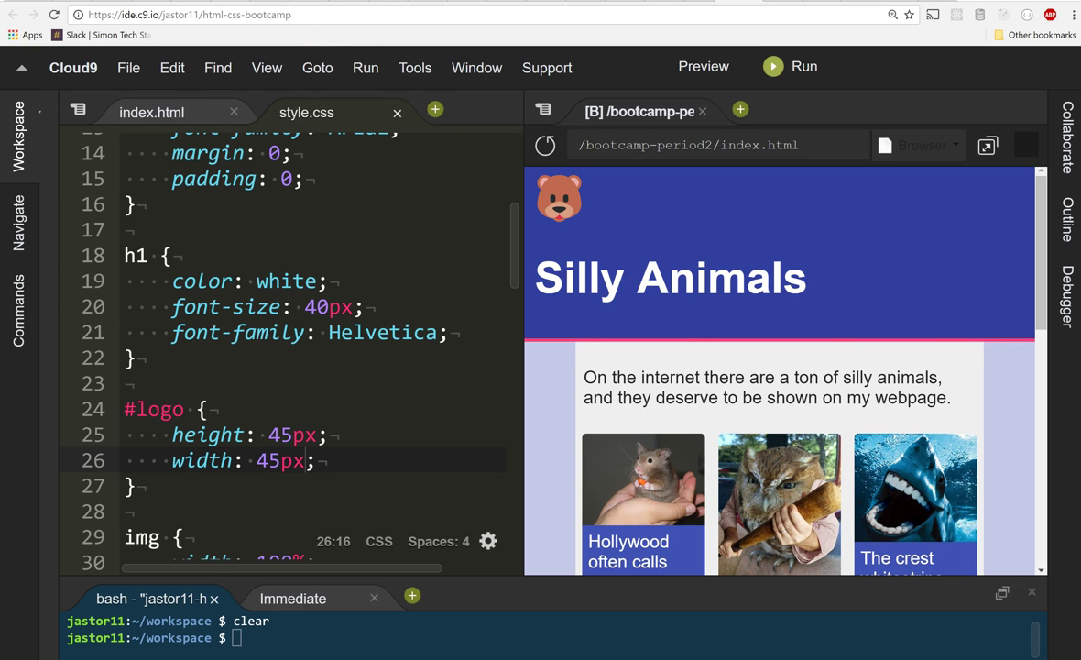
pyautogui.hotkey('ctrl', 'Tab')
pyautogui.scroll(10, 331, 381)
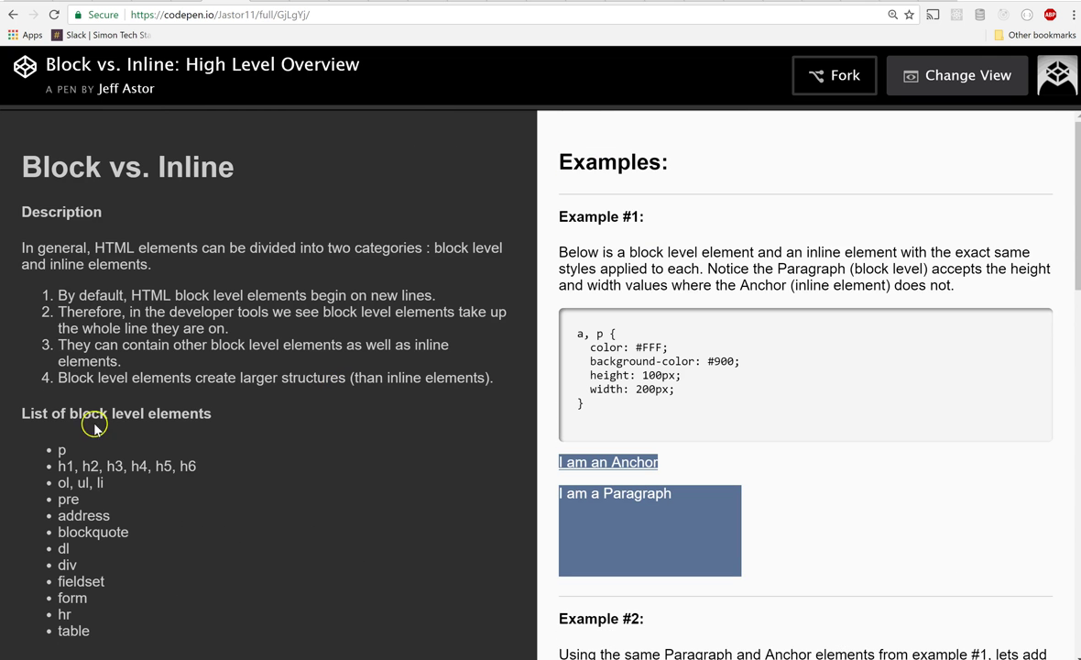
pyautogui.doubleClick(64, 467)
pyautogui.hotkey('ctrl', 'shift', 'Tab')
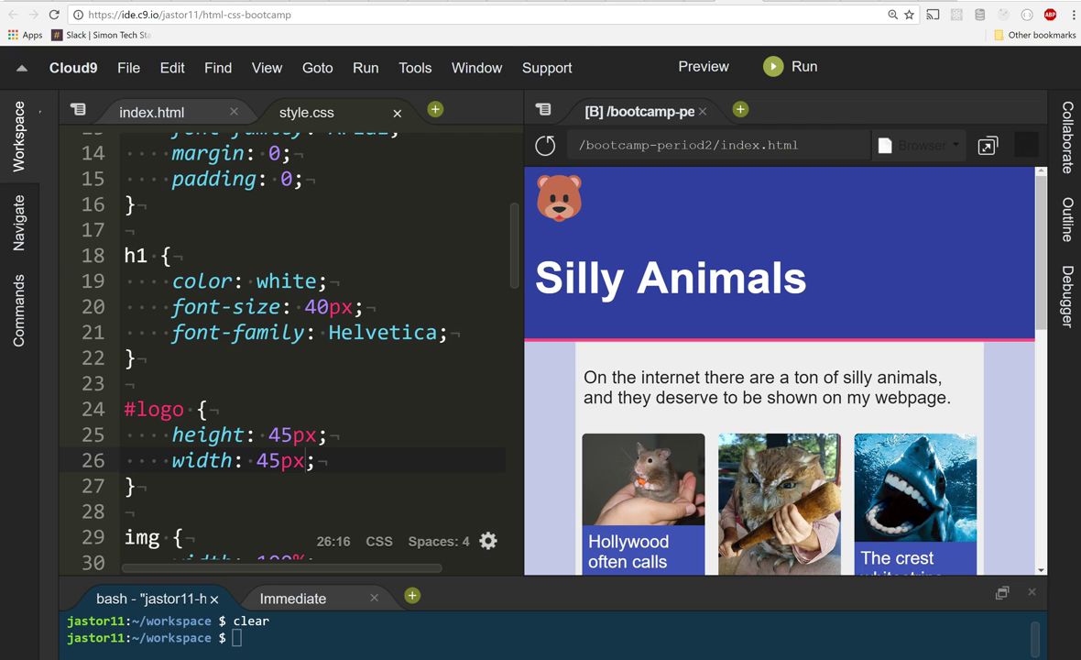
# - Add display: inline to the h1 rule after its font-family line
pyautogui.click(456, 331)
pyautogui.press('Return')
pyautogui.write('disp')
pyautogui.press('Return')
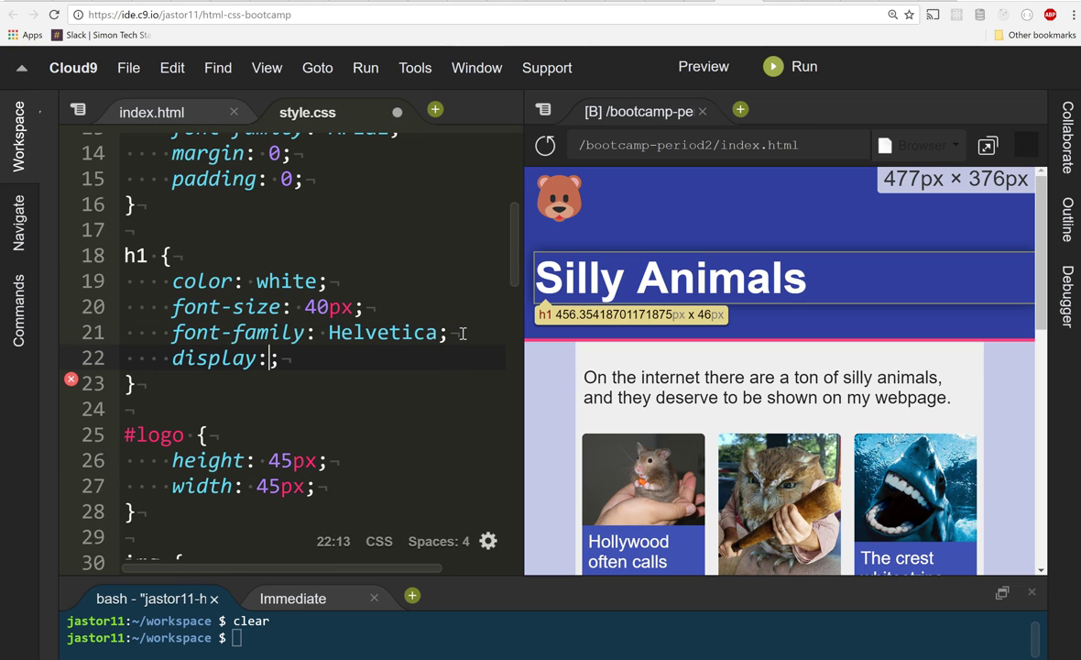
pyautogui.write('inline')
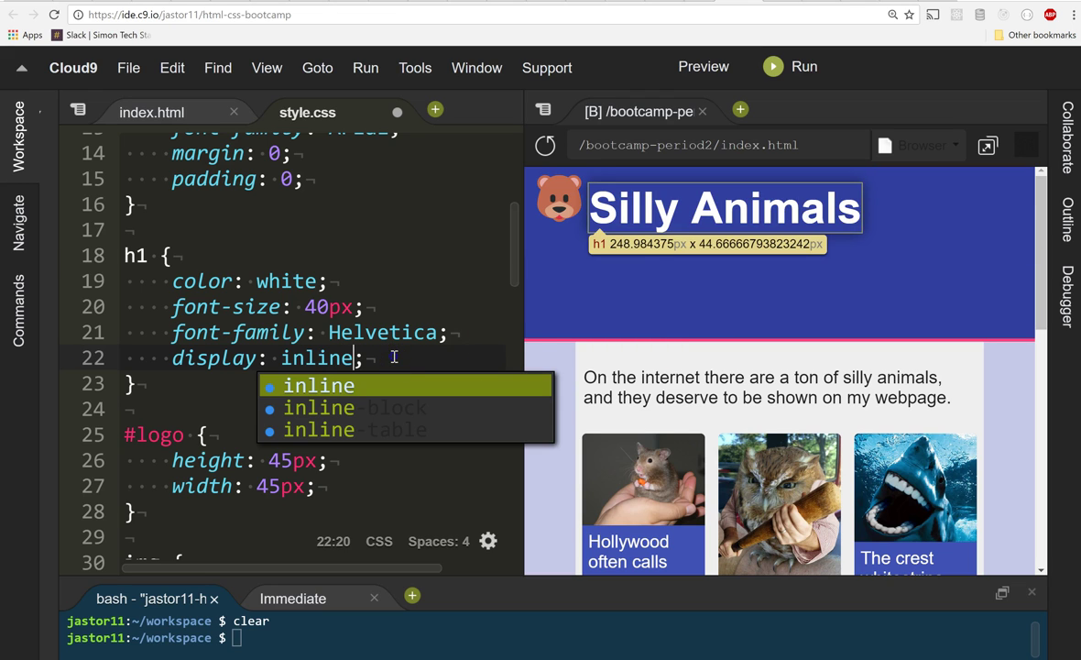
pyautogui.click(364, 358)
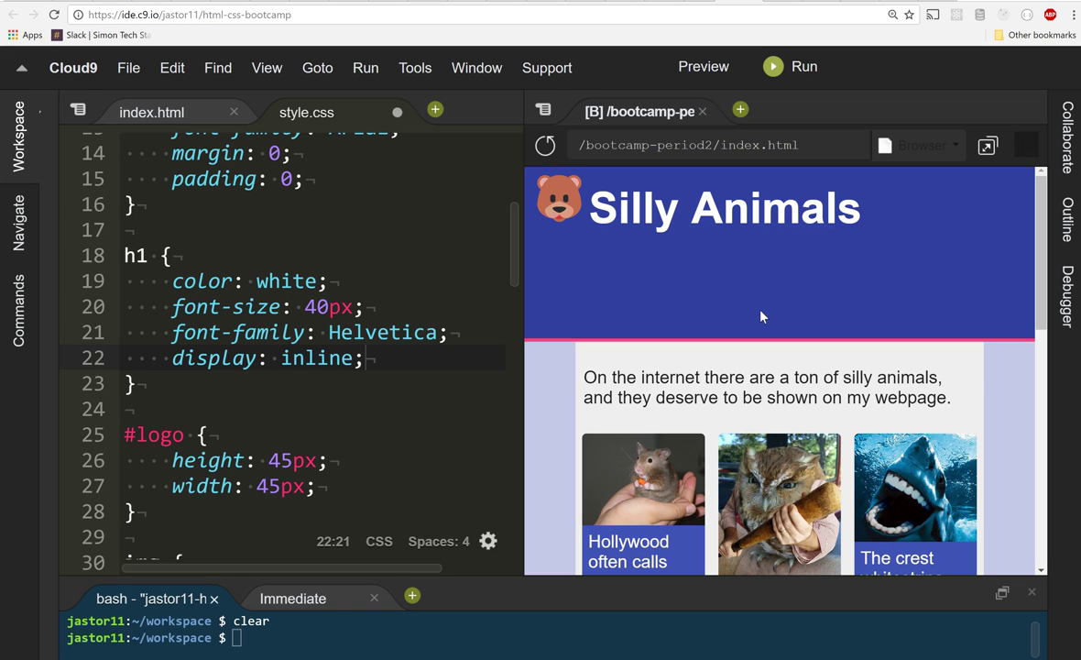
pyautogui.click(575, 211)
pyautogui.click(377, 485)
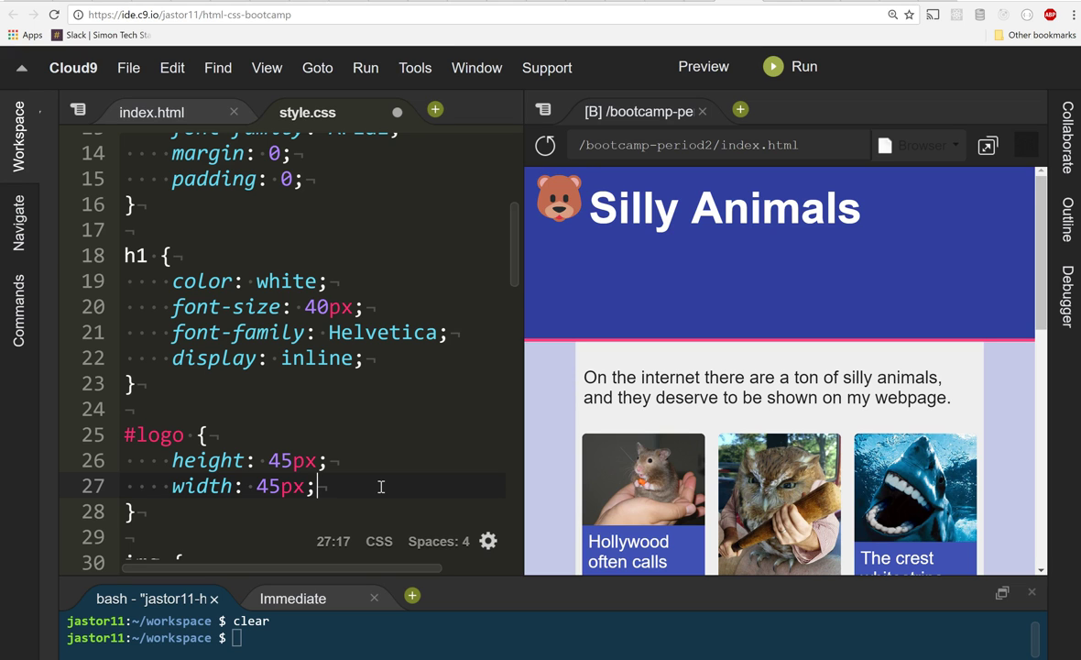
# - Add margin-bottom: -5px to the #logo rule
pyautogui.press('Return')
pyautogui.write('margin-o')
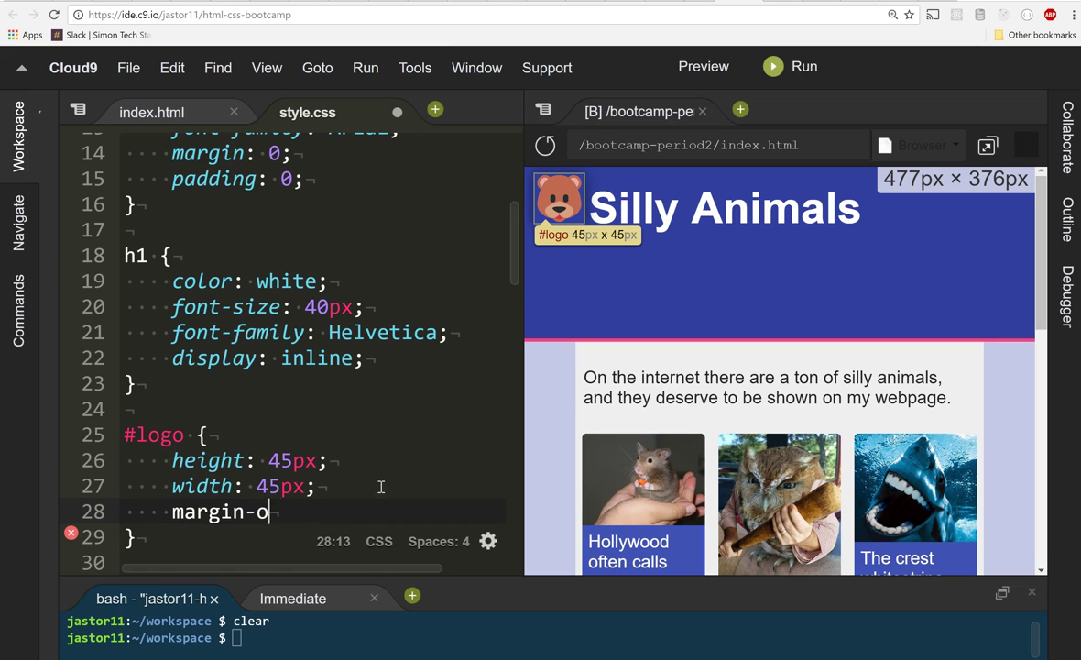
pyautogui.write('ttom')
pyautogui.press('BackSpace')
pyautogui.press('BackSpace')
pyautogui.press('BackSpace')
pyautogui.press('BackSpace')
pyautogui.press('BackSpace')
pyautogui.write('bott')
pyautogui.press('Return')
pyautogui.write('5px;')
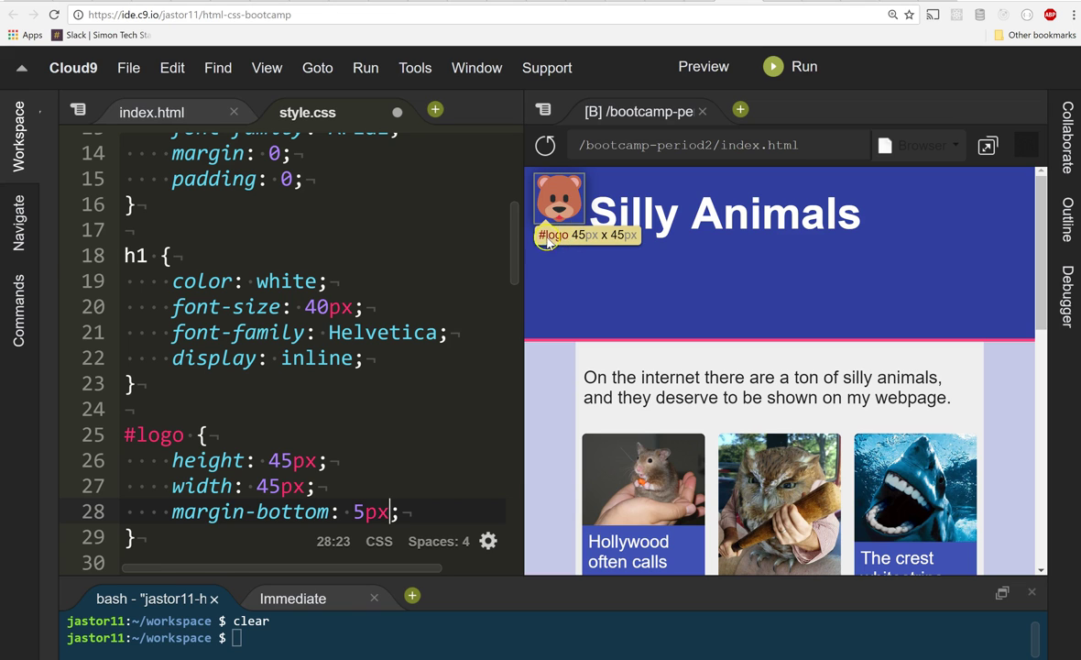
pyautogui.click(352, 516)
pyautogui.click(592, 243)
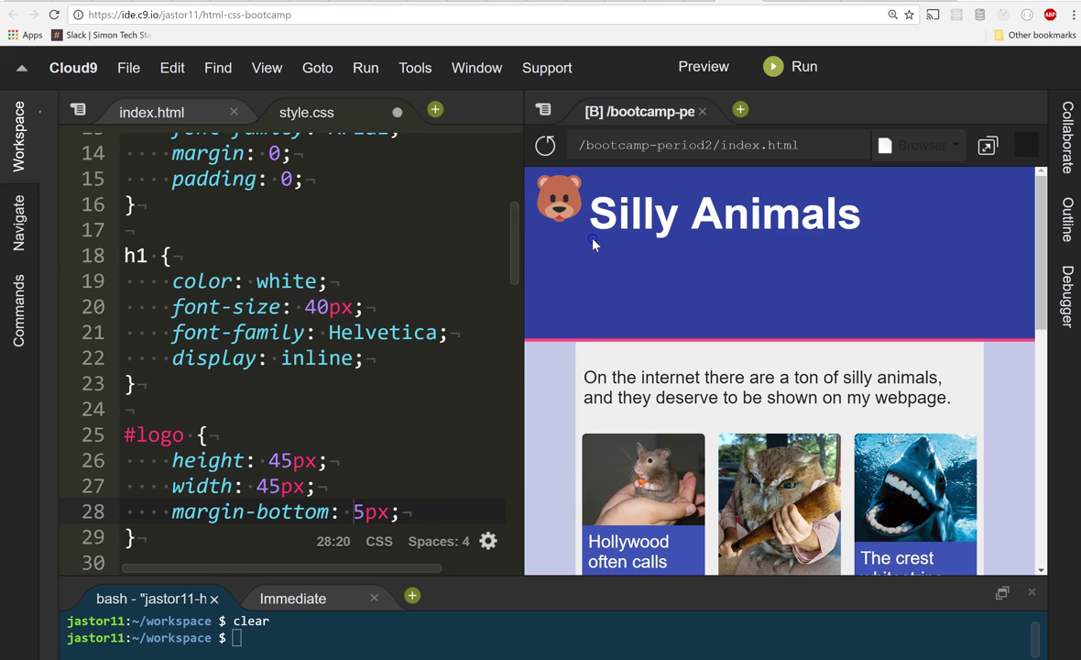
pyautogui.click(355, 511)
pyautogui.write('-')
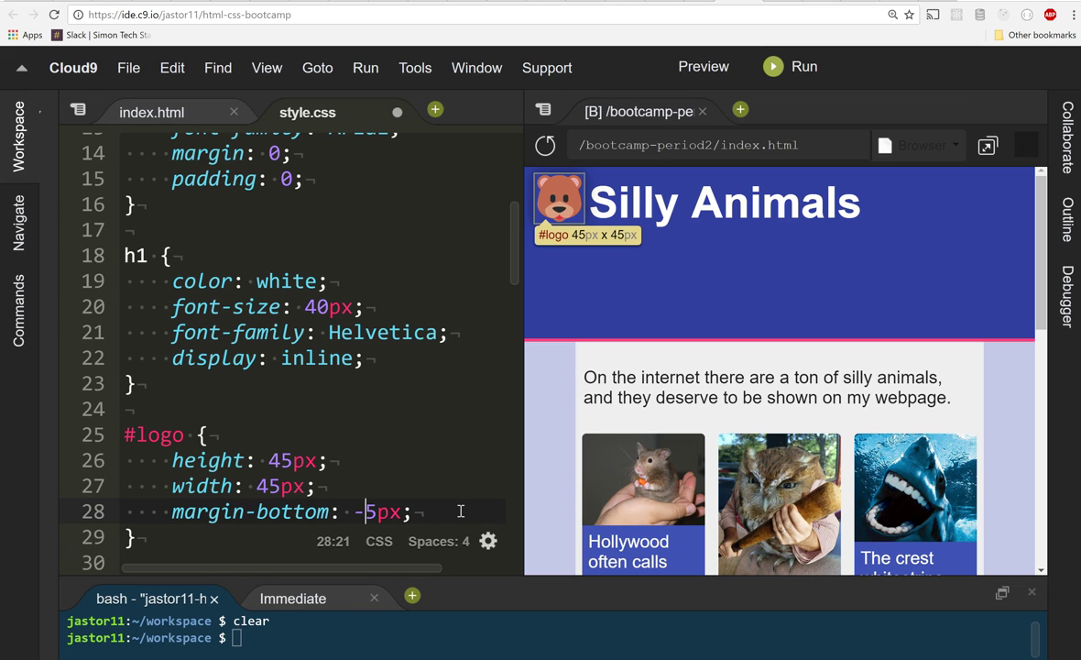
# - Check the preview, trying -45px, -25px and -15px before settling on a -5px margin
pyautogui.click(827, 309)
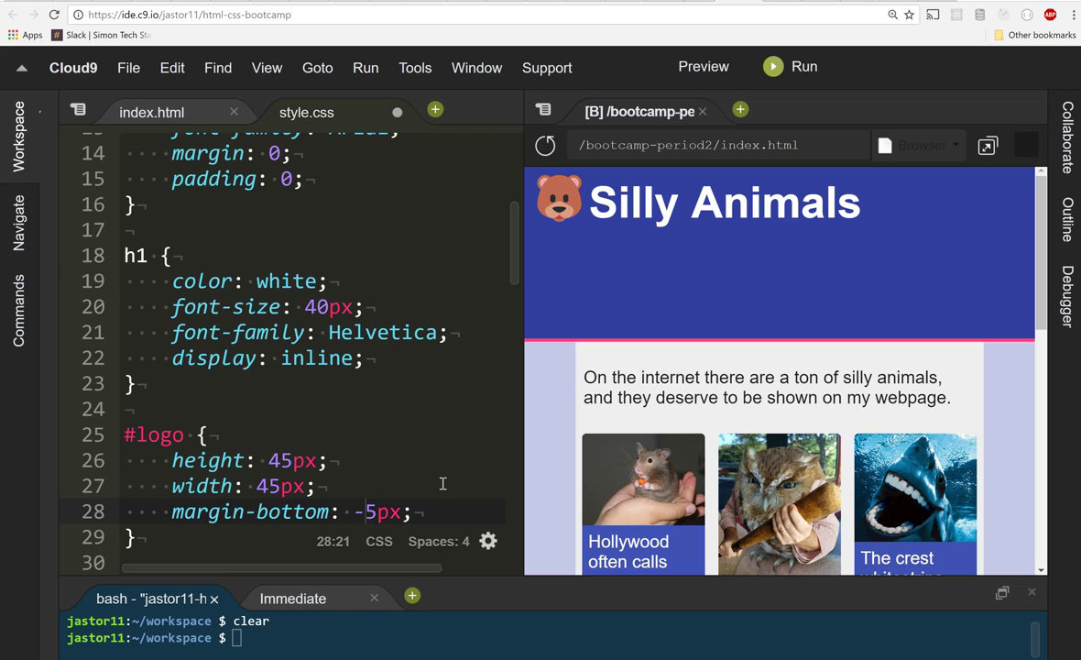
pyautogui.click(373, 512)
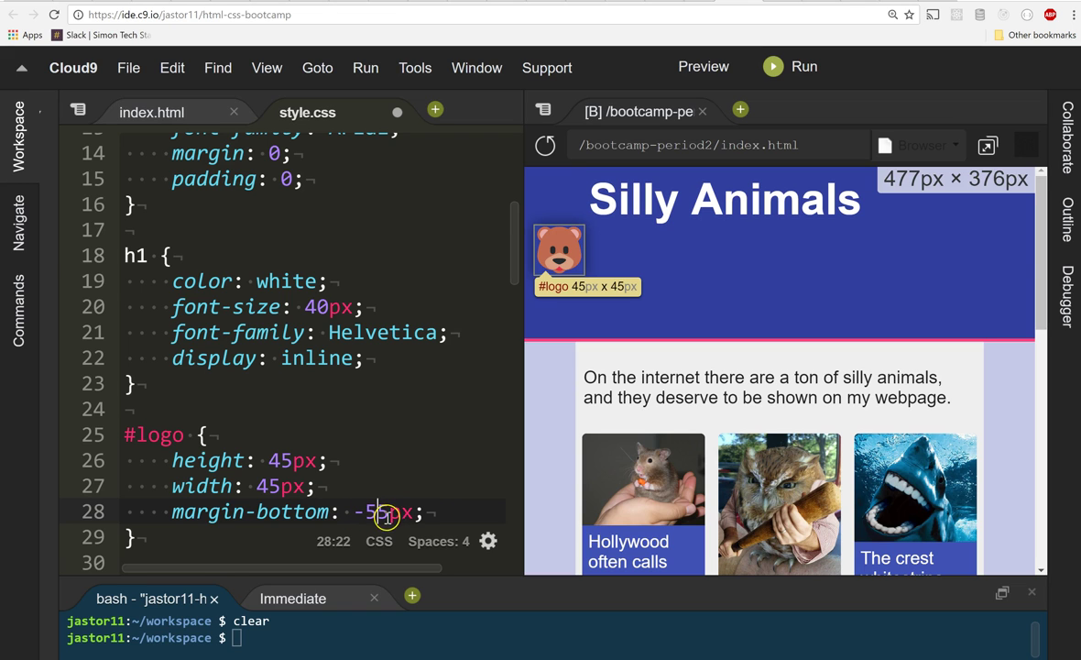
pyautogui.press('BackSpace')
pyautogui.write('4')
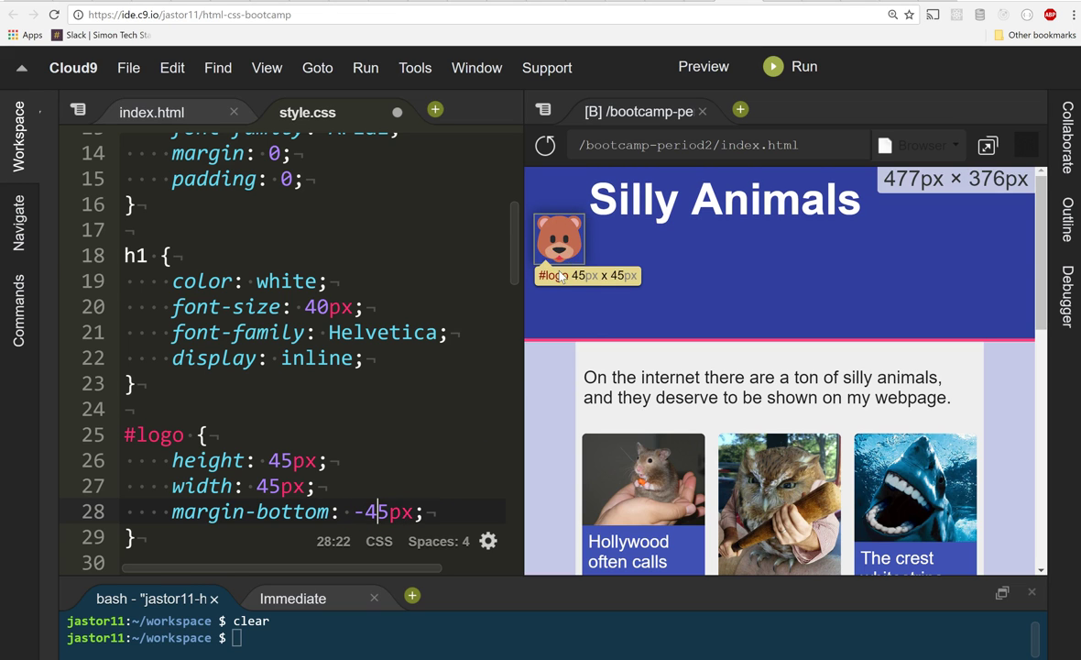
pyautogui.press('BackSpace')
pyautogui.write('2')
pyautogui.press('BackSpace')
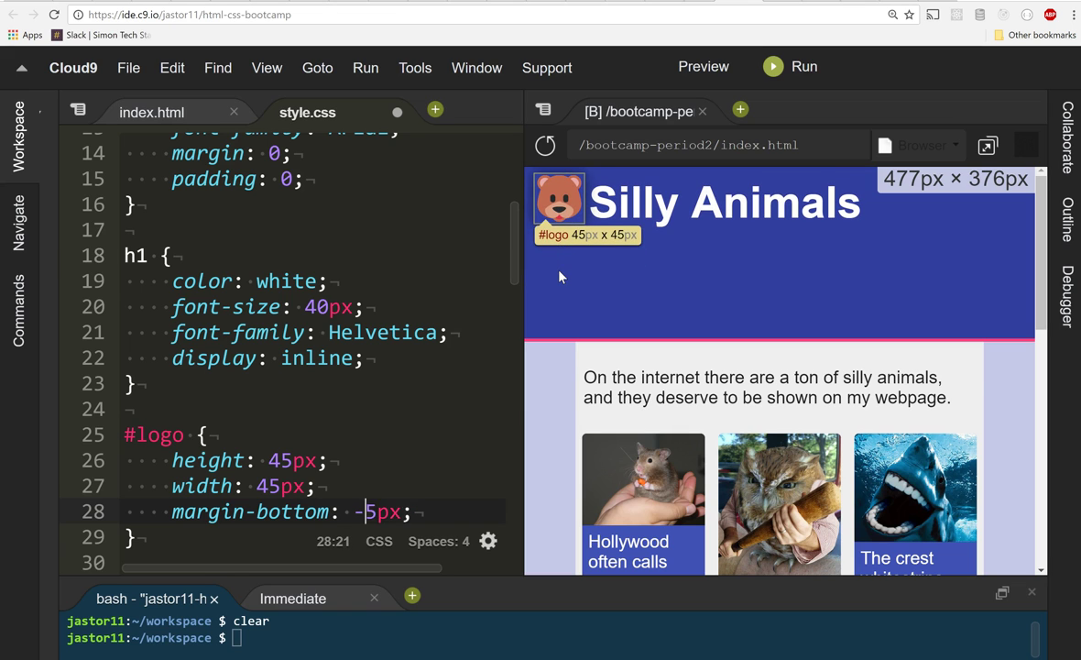
pyautogui.write('1')
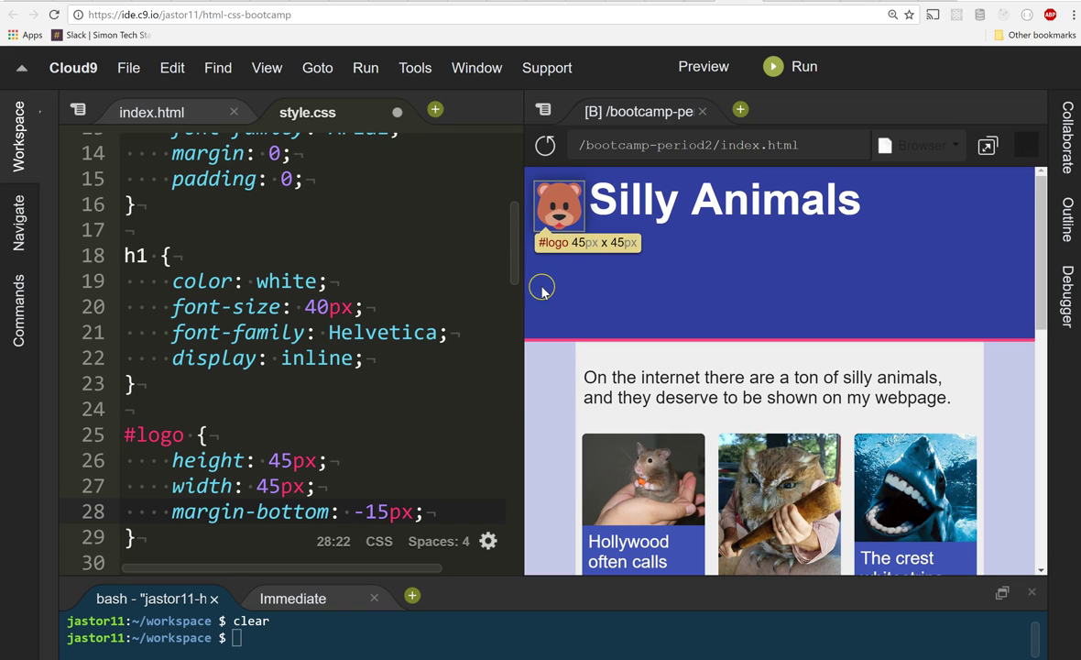
pyautogui.press('BackSpace')
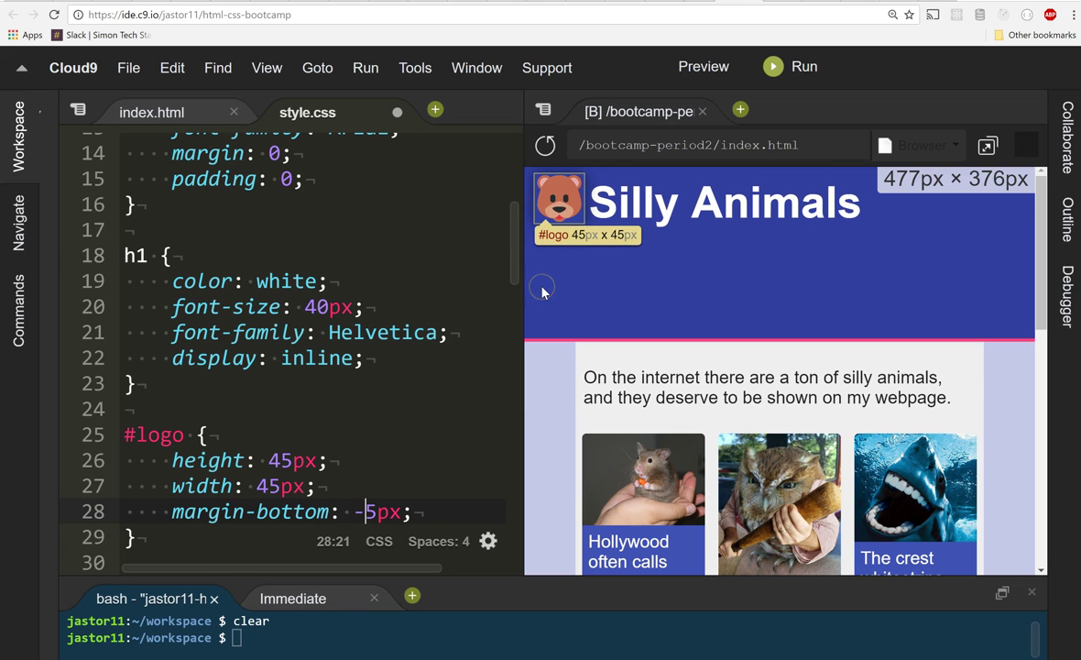
pyautogui.click(316, 307)
# - Raise the h1 font-size from 40px to 50px and view the larger title
pyautogui.press('BackSpace')
pyautogui.write('5')
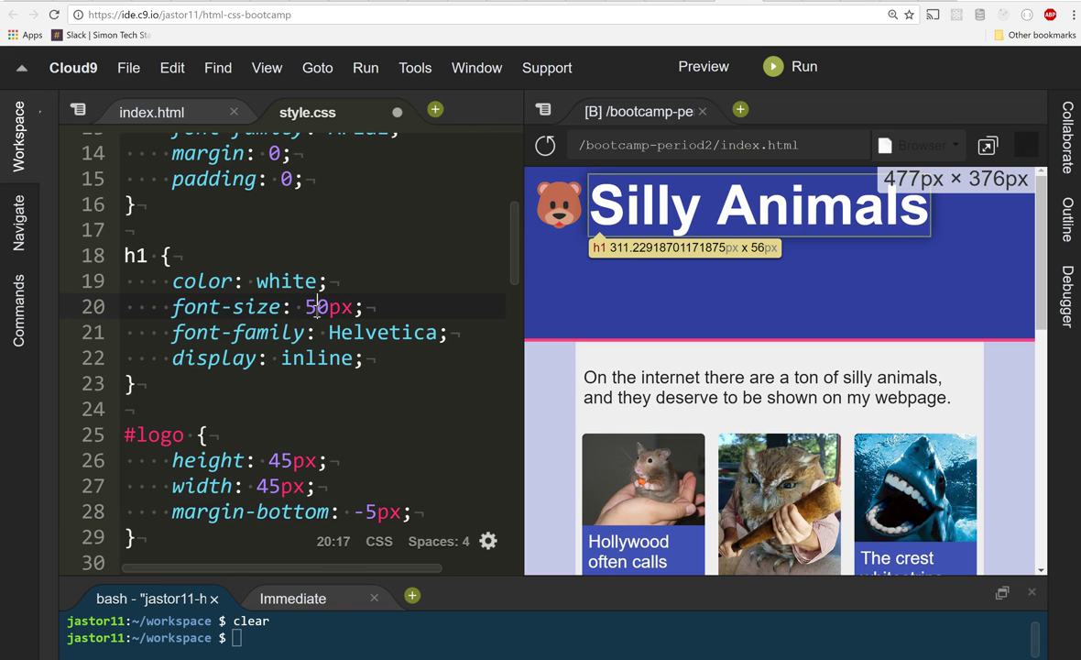
pyautogui.click(642, 308)
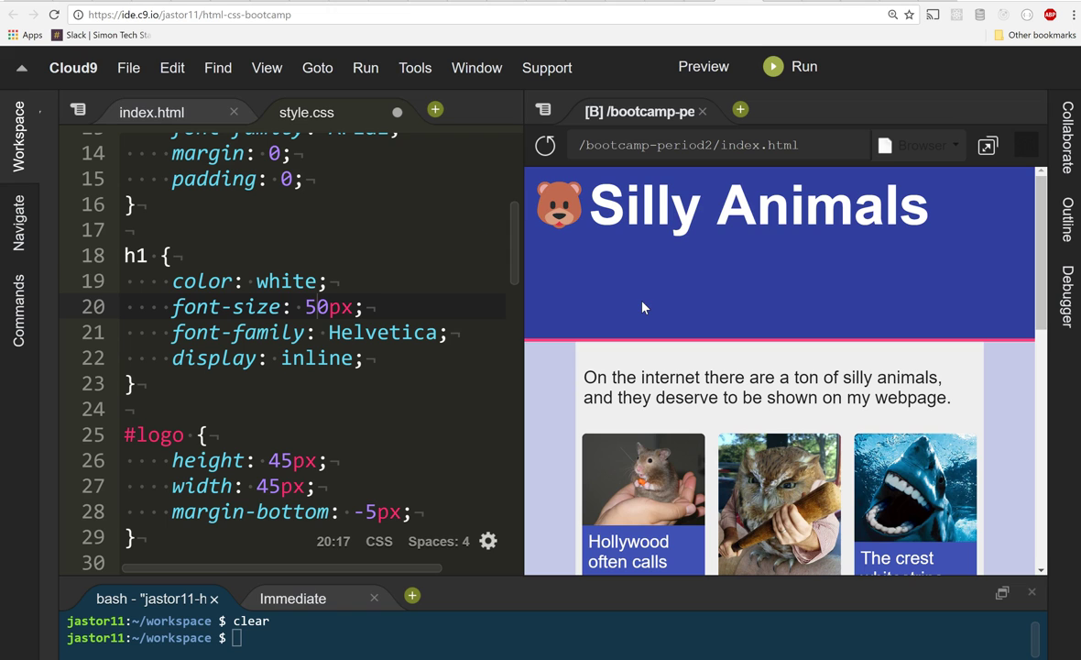
# - Highlight the logo's 45px height, the h1 font-size declaration and the h1 selector
pyautogui.doubleClick(278, 461)
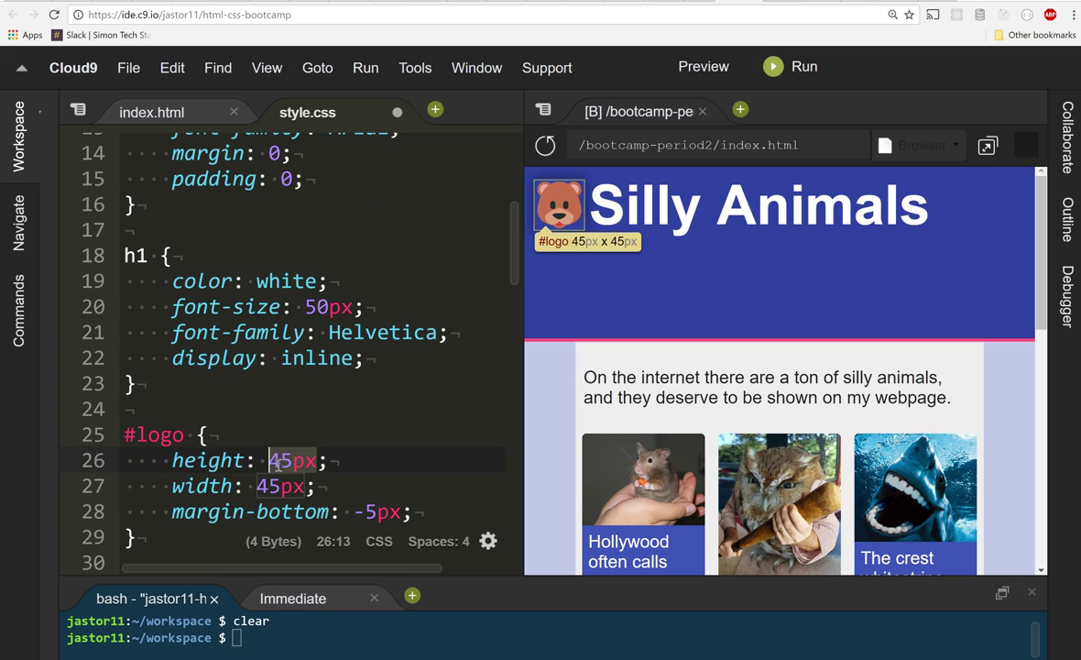
pyautogui.click(366, 511)
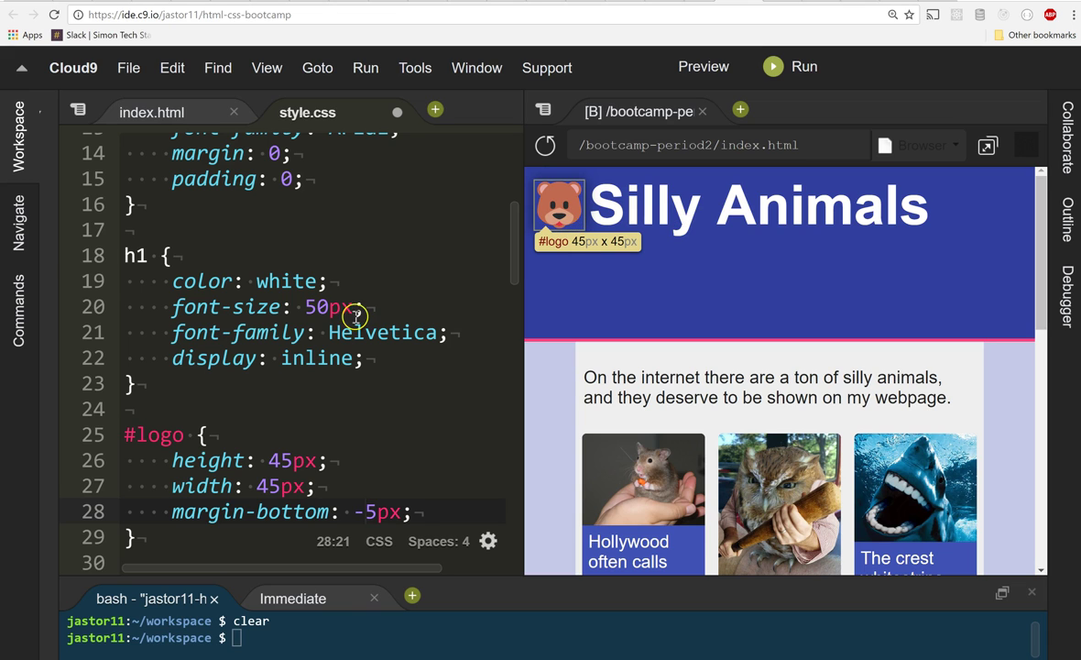
pyautogui.moveTo(364, 304); pyautogui.dragTo(157, 309)
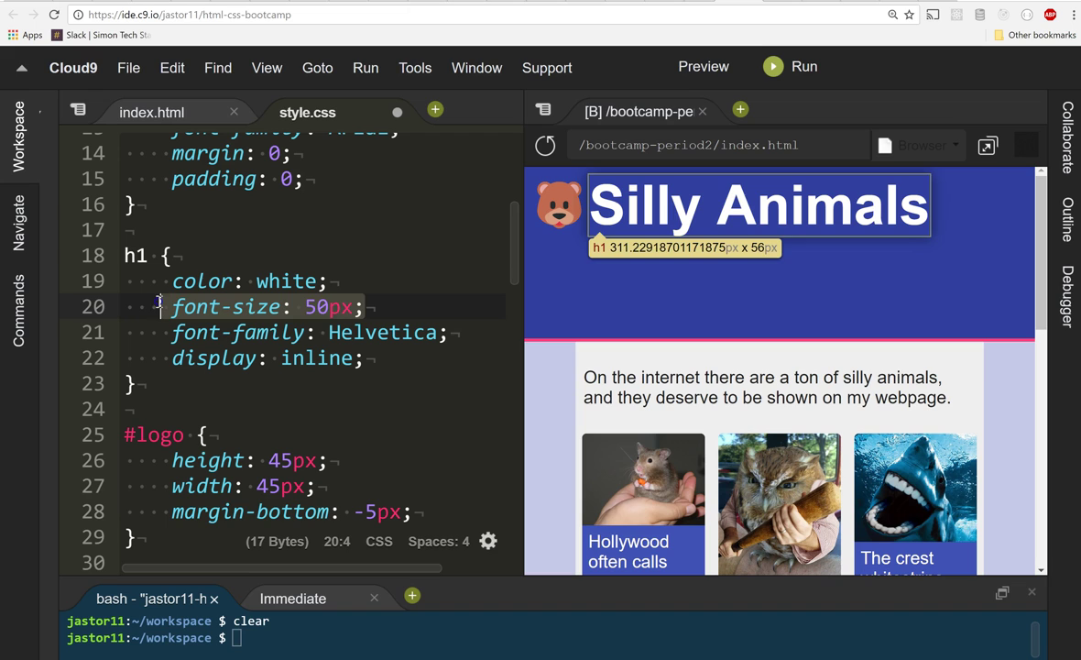
pyautogui.doubleClick(138, 255)
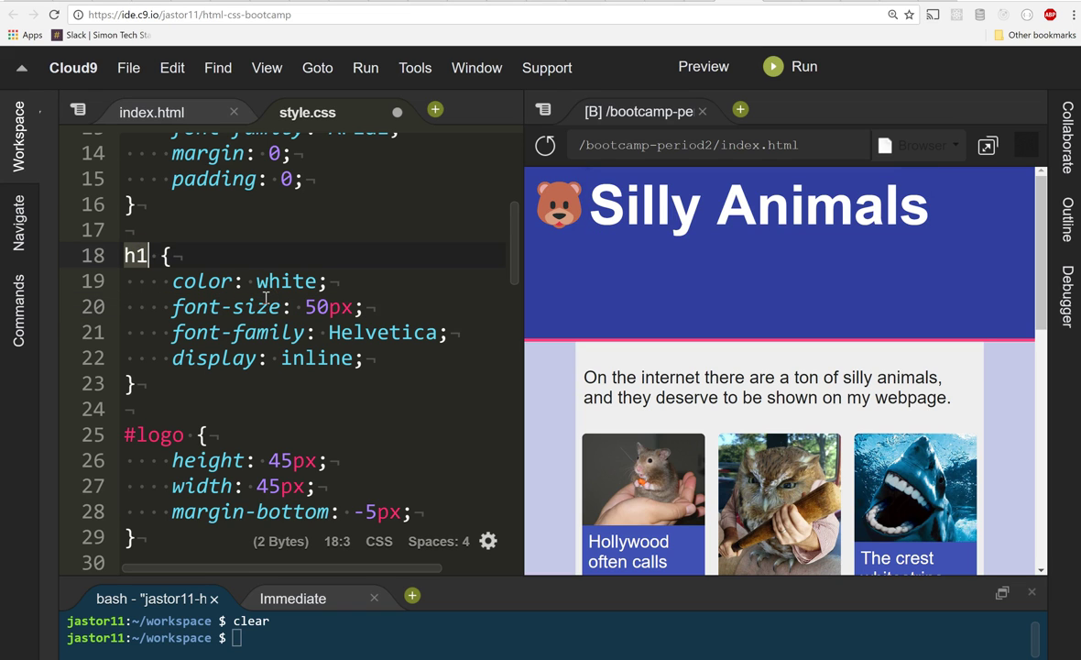